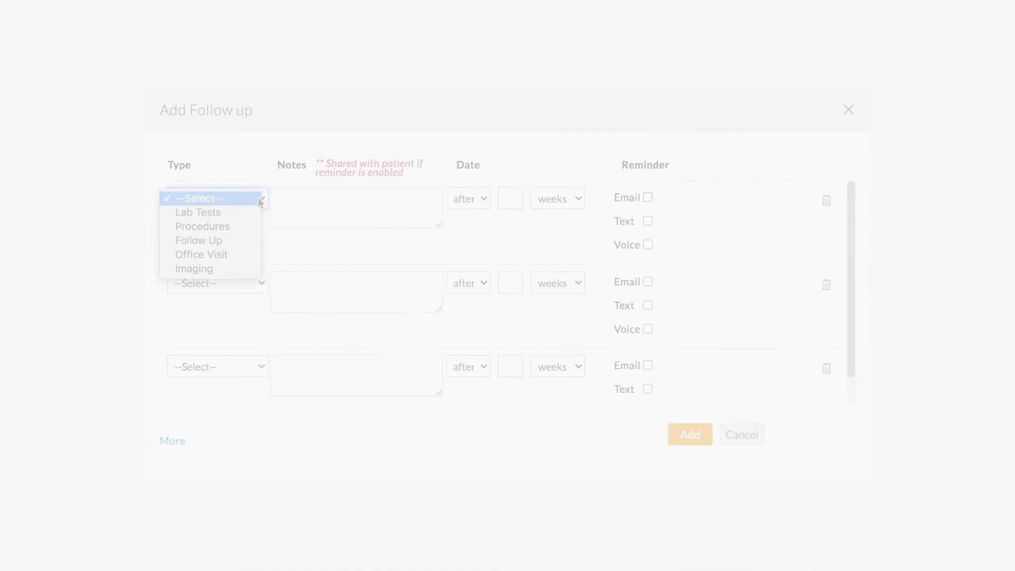
Step: Make the follow-up an Office Visit due in 2 weeks
click(246, 254)
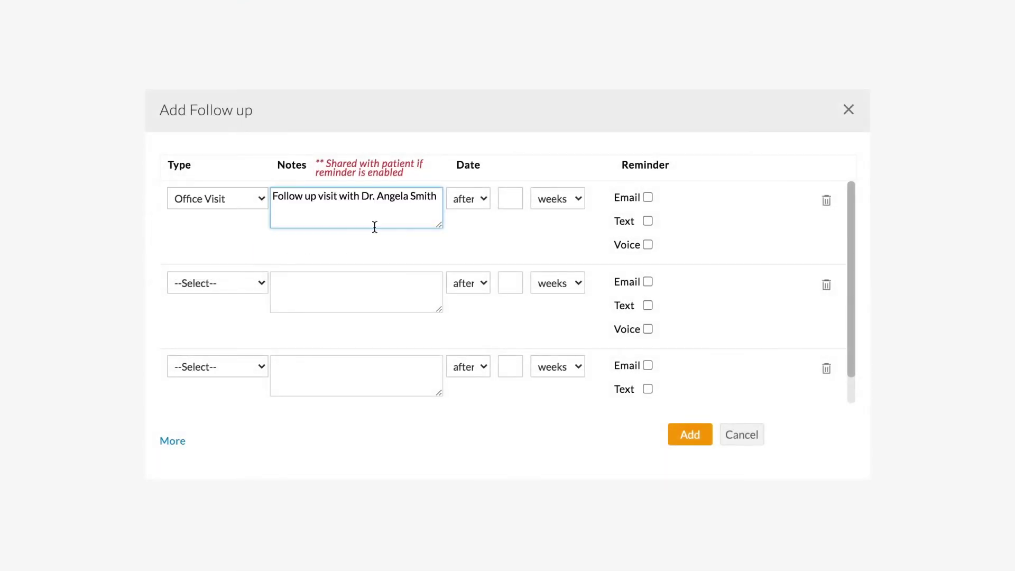
click(483, 200)
click(480, 211)
click(511, 201)
text(2)
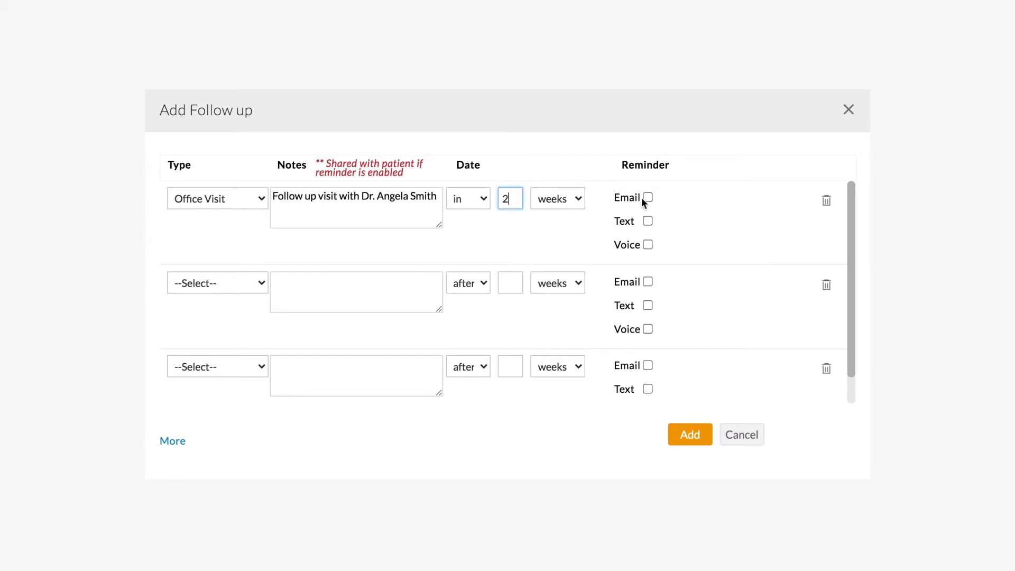
Step: Enable an email reminder 5 days before, plus text and voice reminders 1 day before
click(648, 197)
text(5)
click(648, 227)
text(1)
click(649, 256)
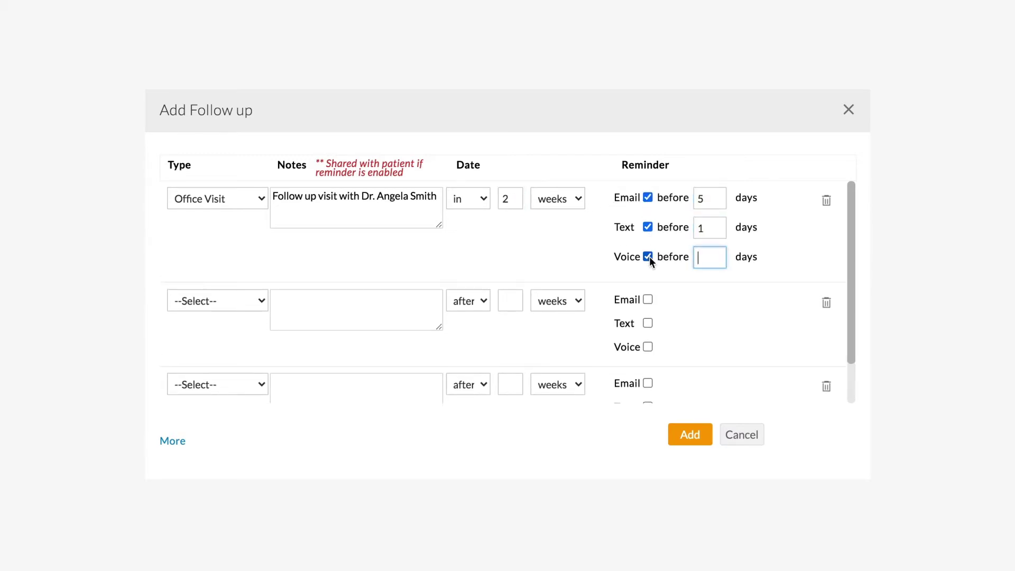
text(1)
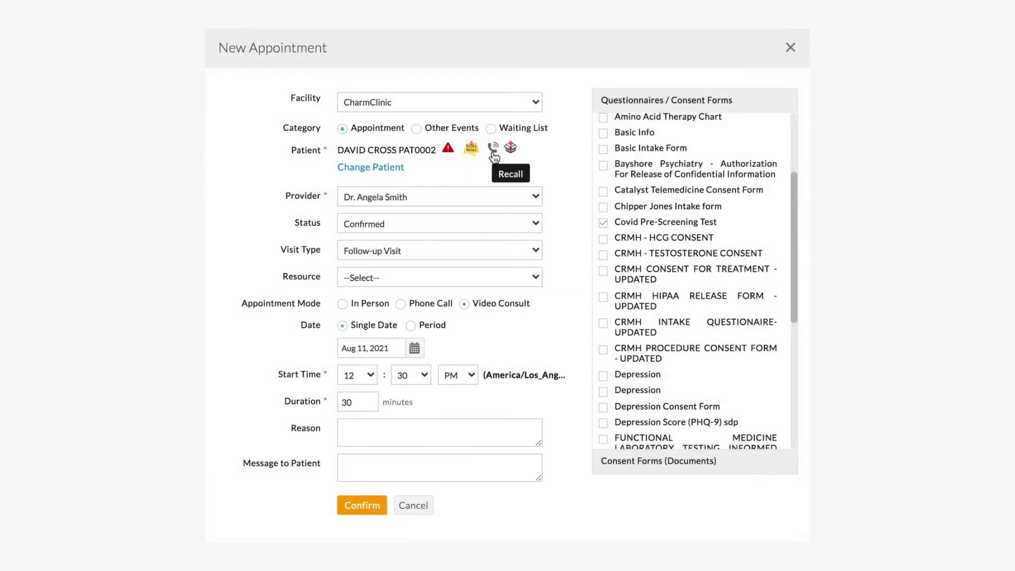
Step: From the patient's Recall panel, mark the pending Lab Tests recall as completed
click(493, 150)
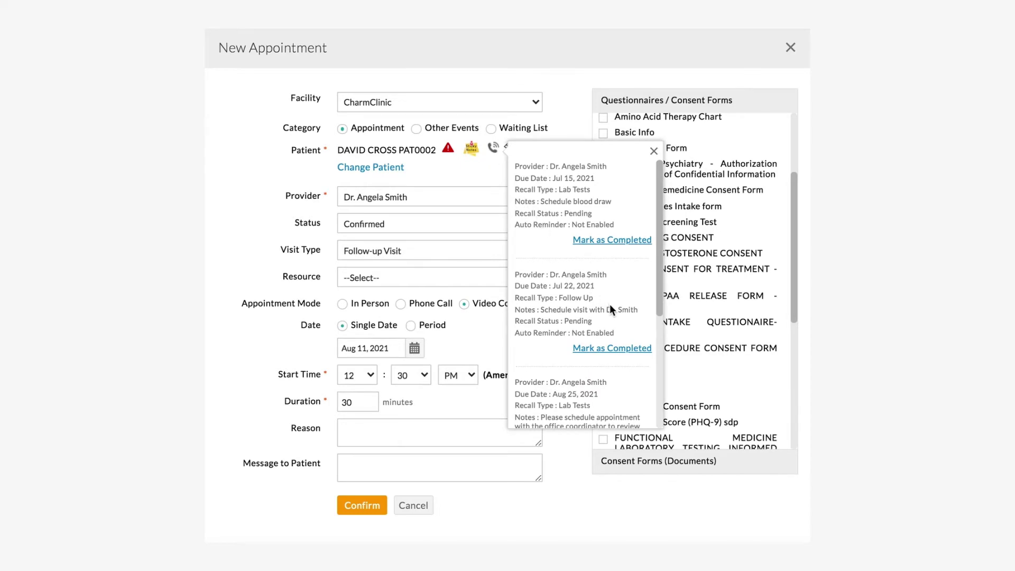
scroll(611, 304, down, 1)
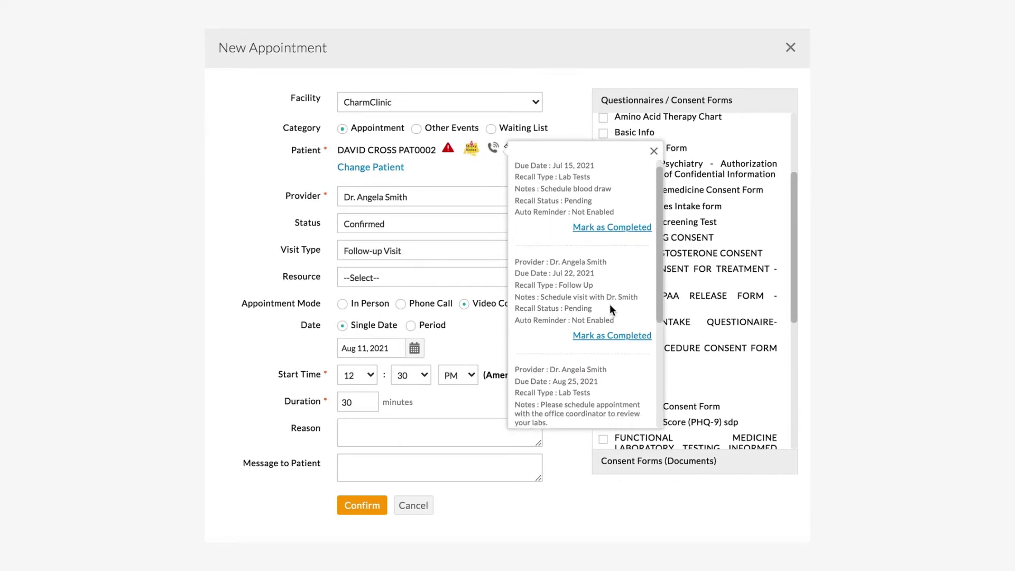
click(606, 222)
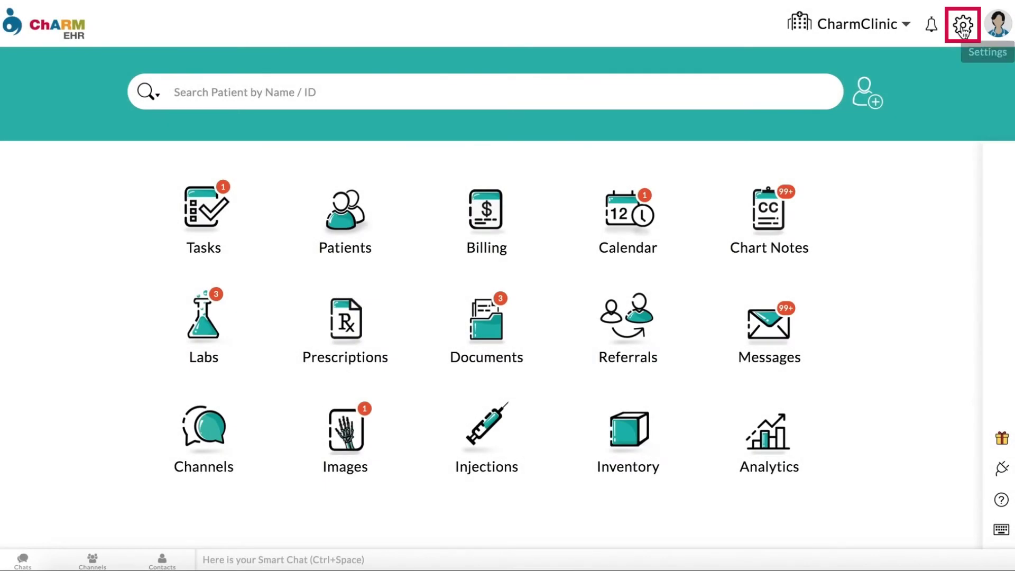
Step: Add a 'Telehealth Follow Up' entry to the Patient Recall > Recall Types list
click(964, 27)
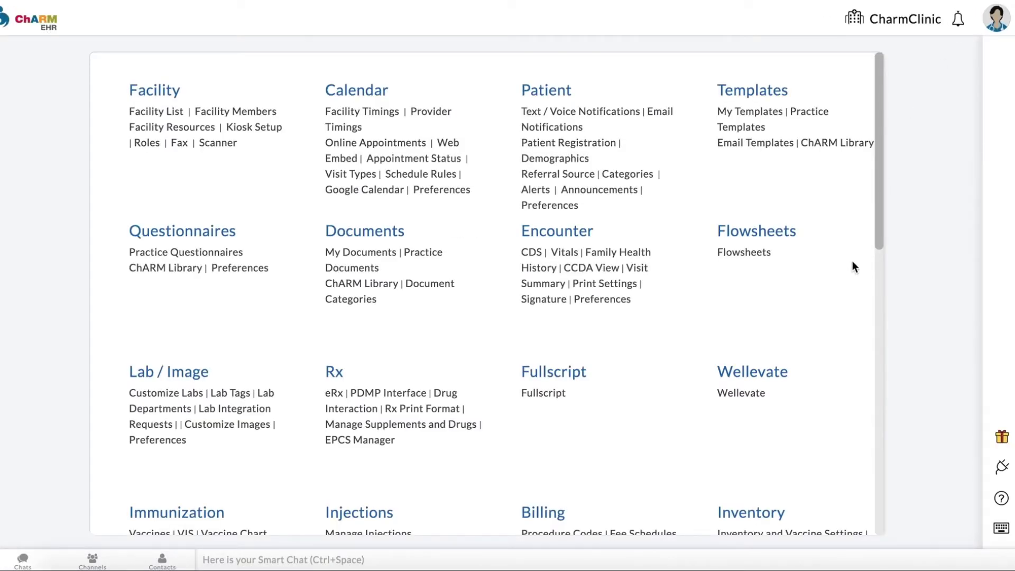
scroll(850, 265, down, 6)
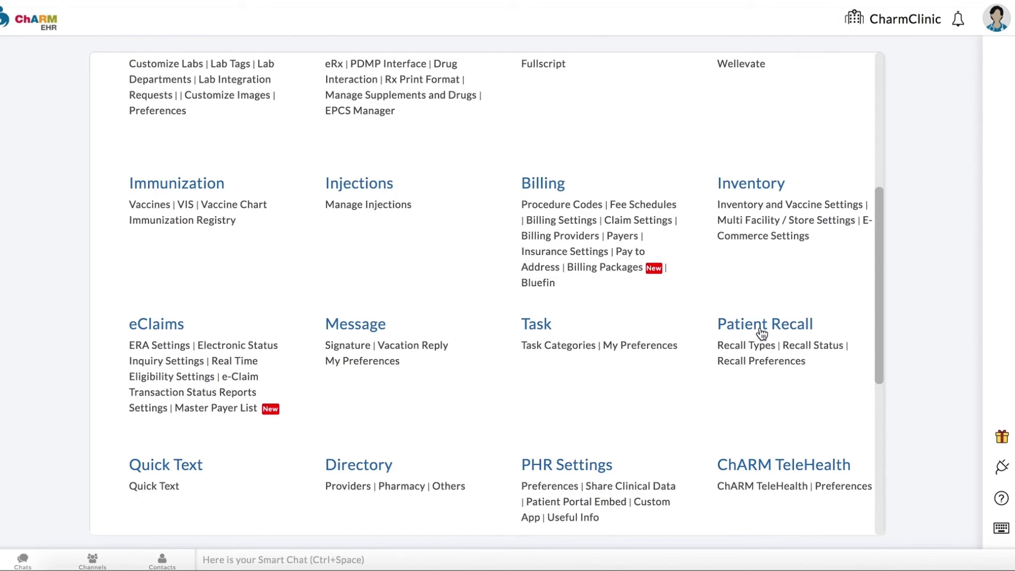
click(747, 345)
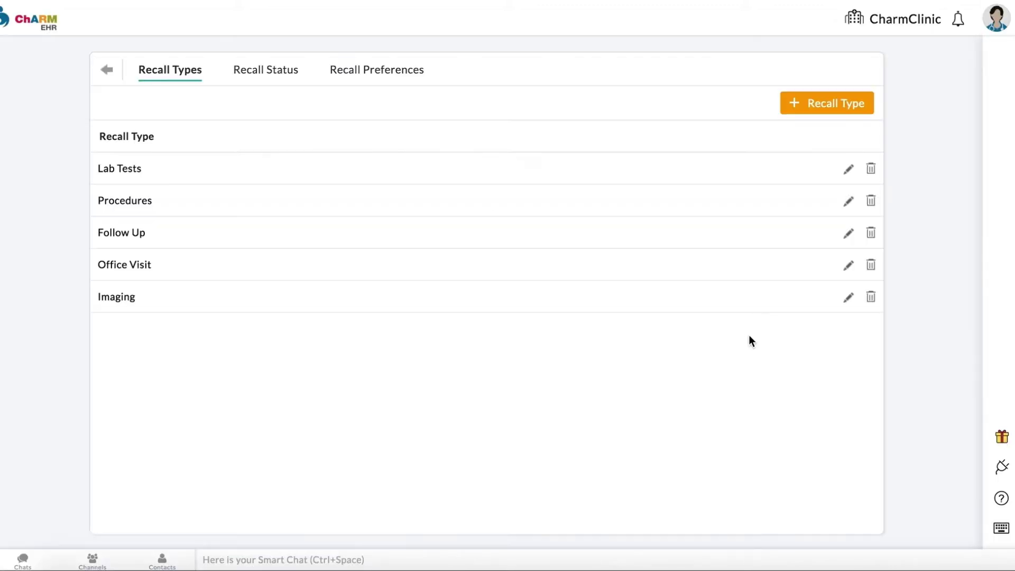
click(795, 109)
text(Telehealth Follow Up)
click(503, 168)
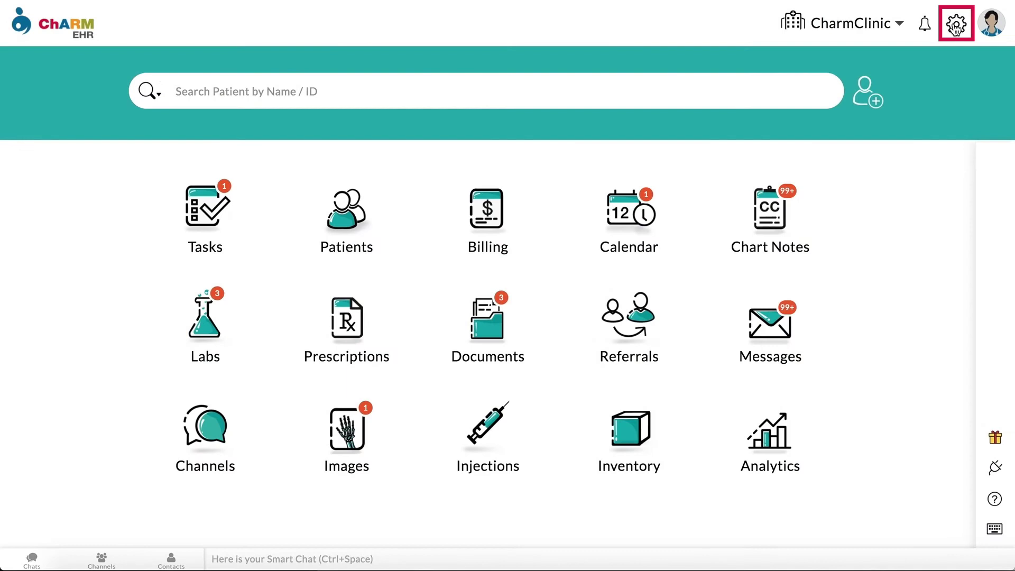
Step: Add a 'Called Twice' entry to the Patient Recall > Recall Status list
click(956, 25)
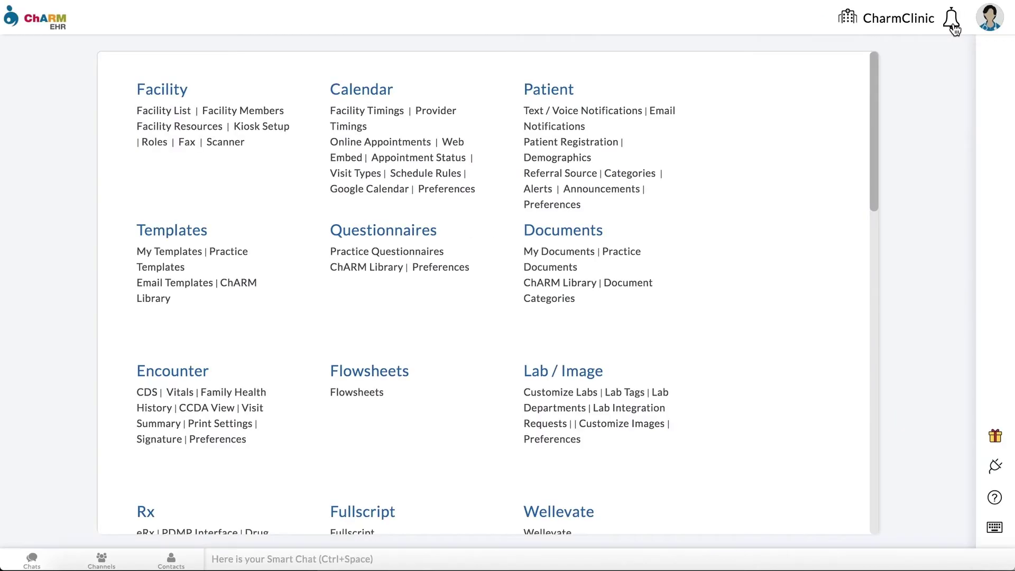
scroll(788, 265, down, 12)
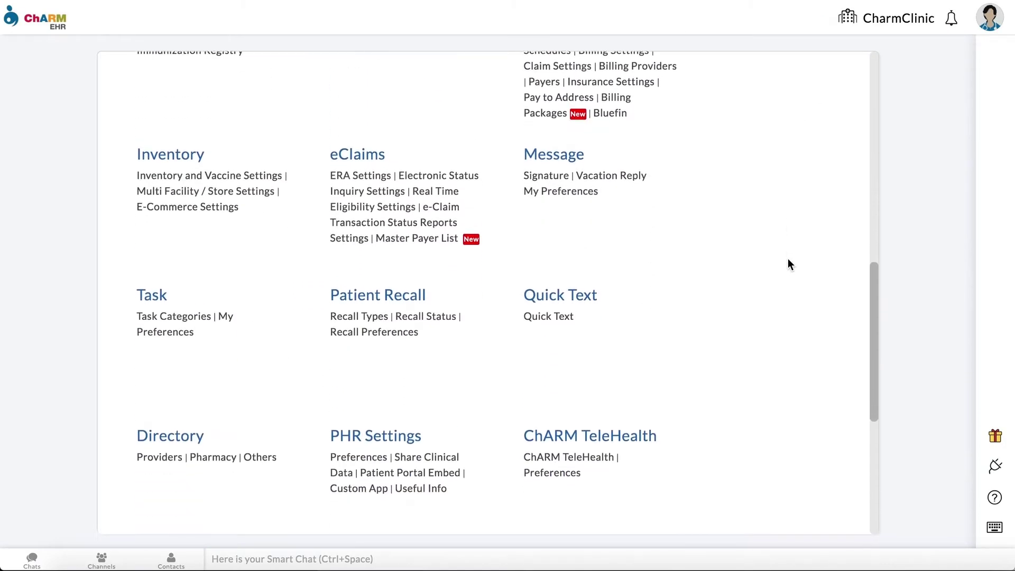
click(442, 316)
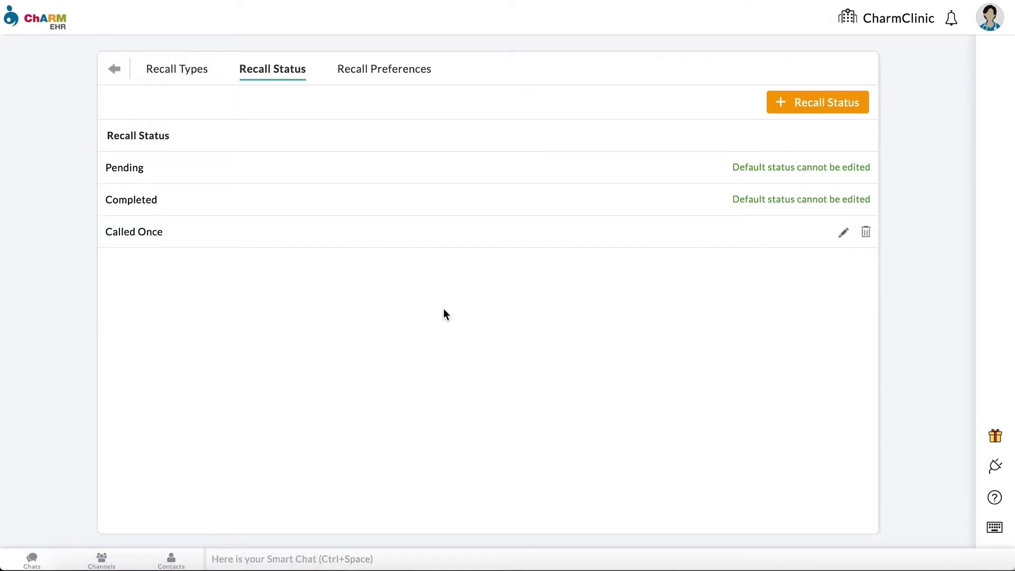
click(790, 108)
text(Called T)
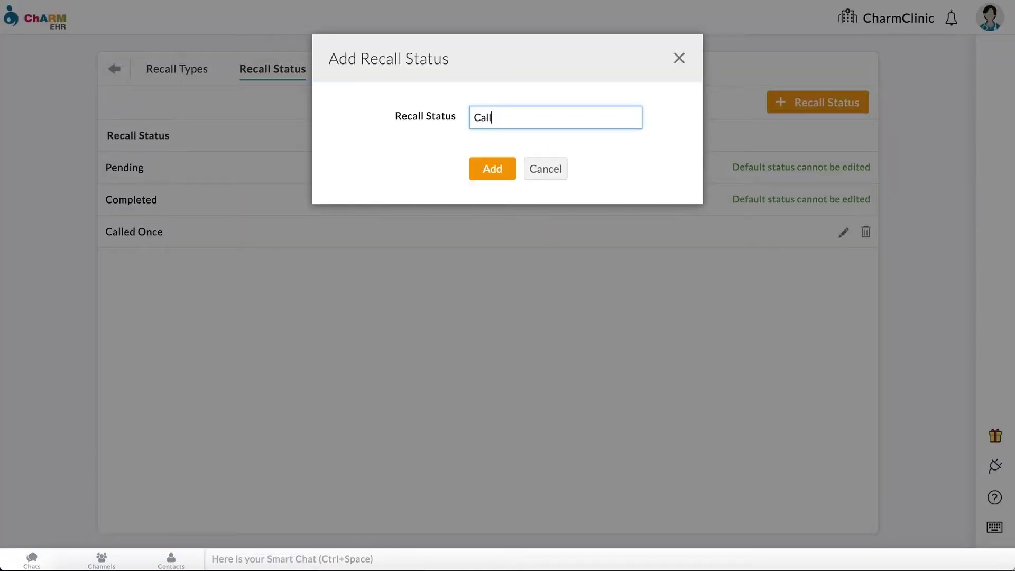
text(wice)
click(498, 170)
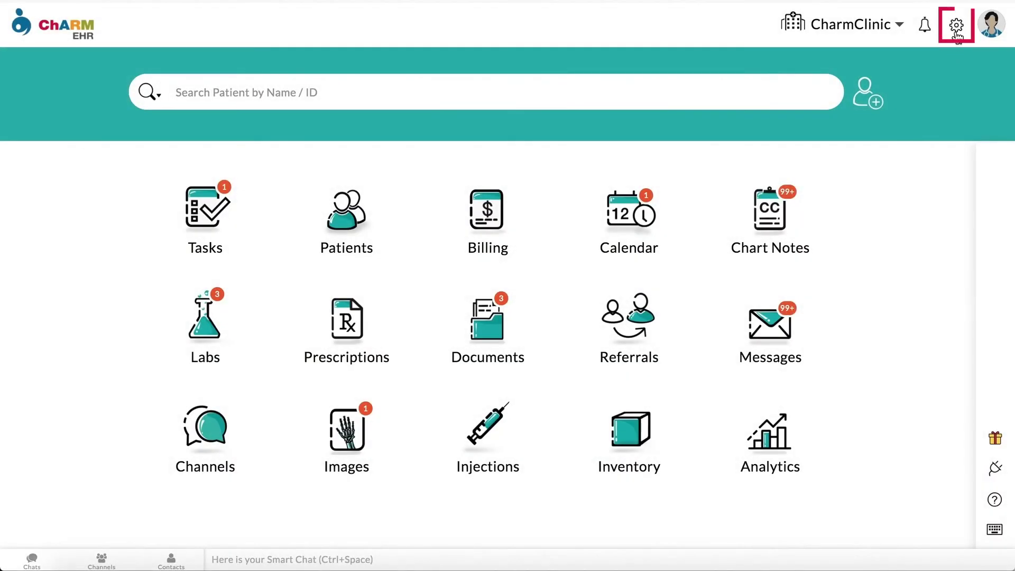
Step: In Recall Preferences, set text reminders to 1 day before and enable voice reminders
click(957, 27)
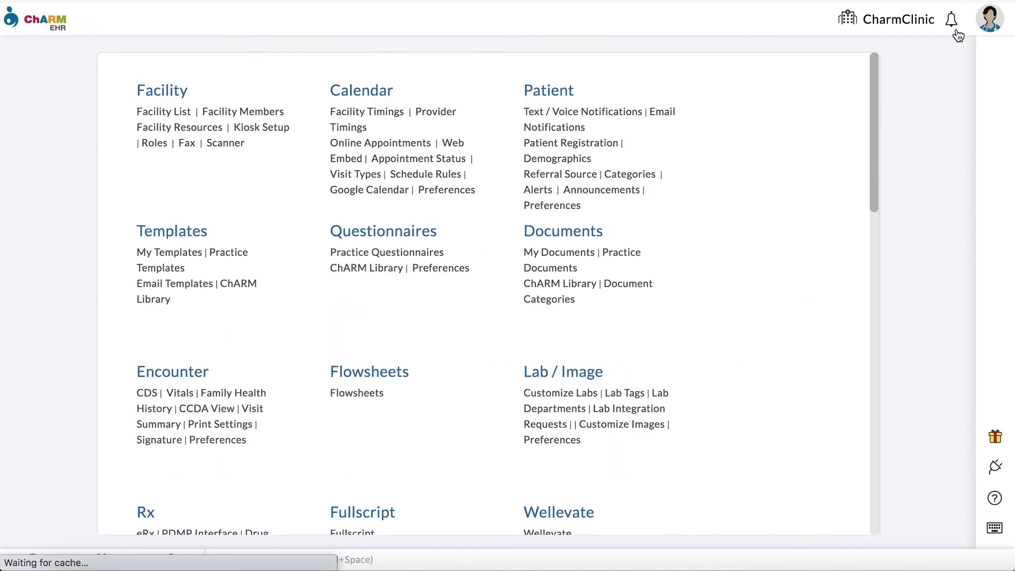
scroll(775, 275, down, 10)
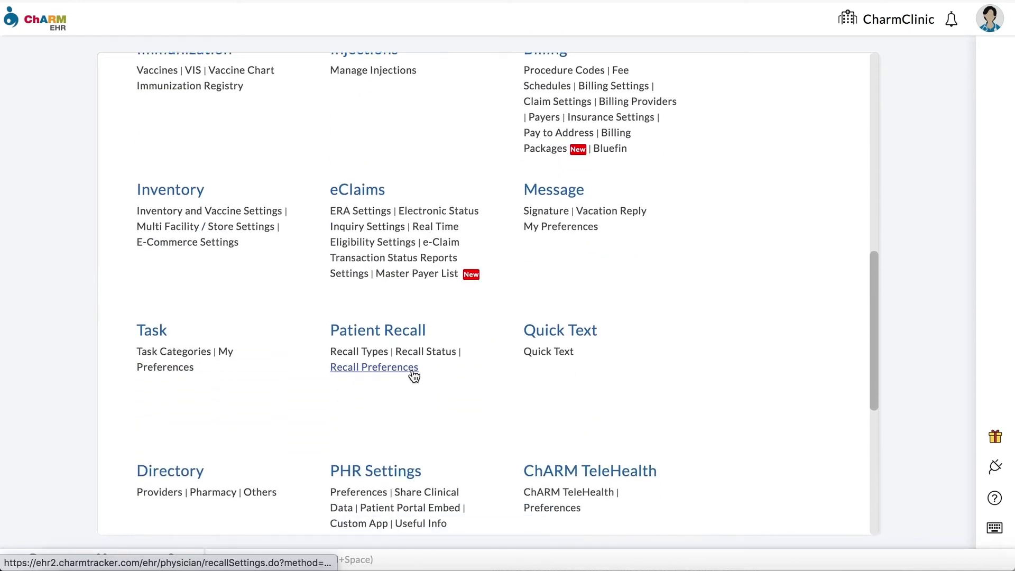
click(414, 376)
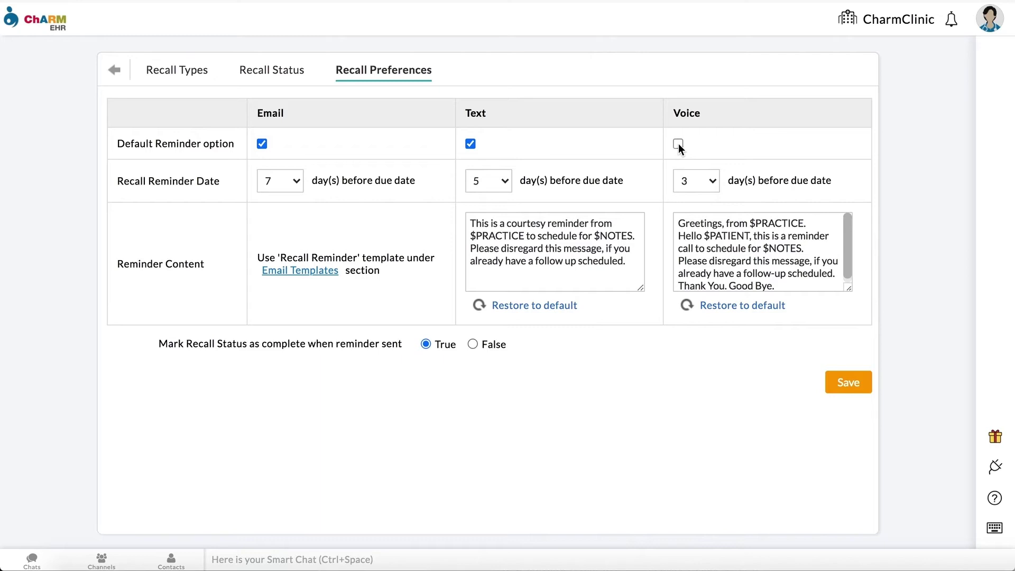
click(505, 181)
click(489, 128)
click(509, 150)
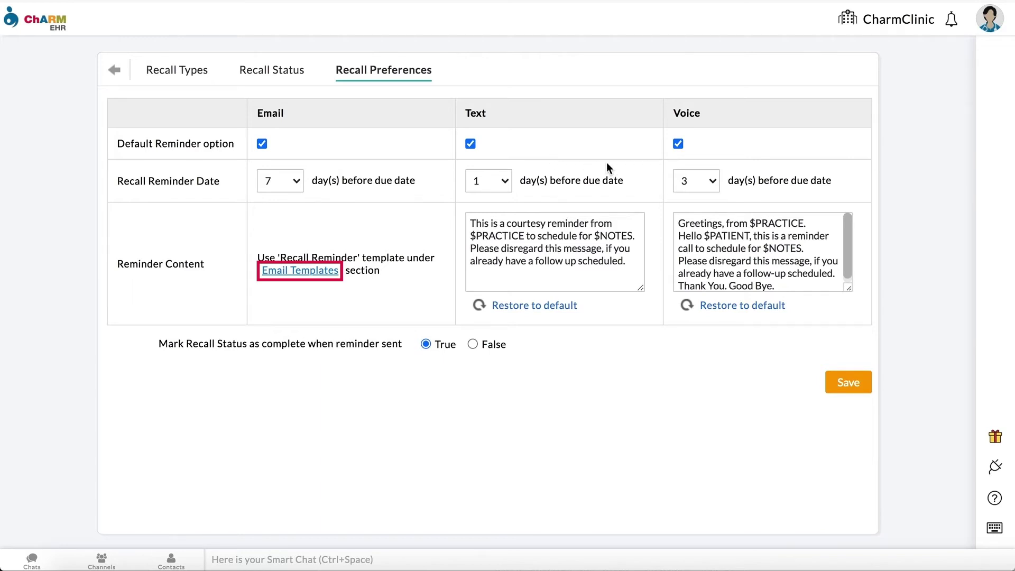
Step: Restore the default voice message, set completion on reminder sent to False, and save
drag(679, 223, 839, 218)
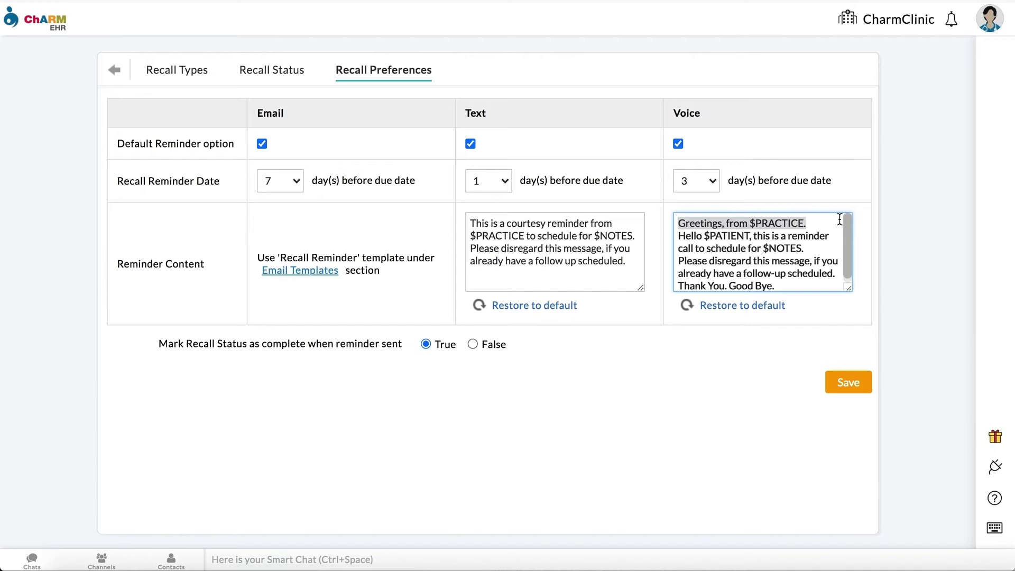
key(BackSpace)
key(BackSpace)
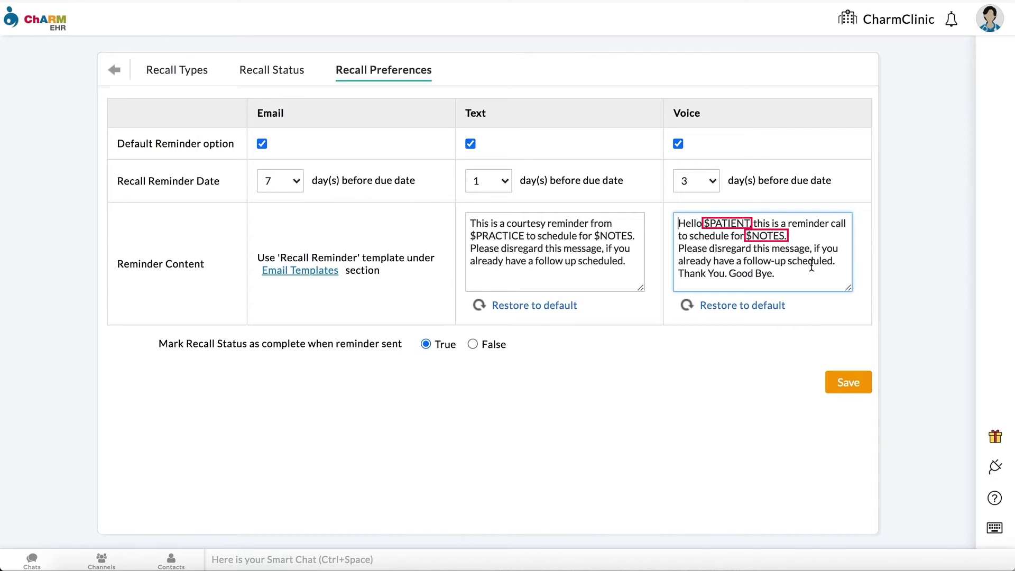
click(771, 311)
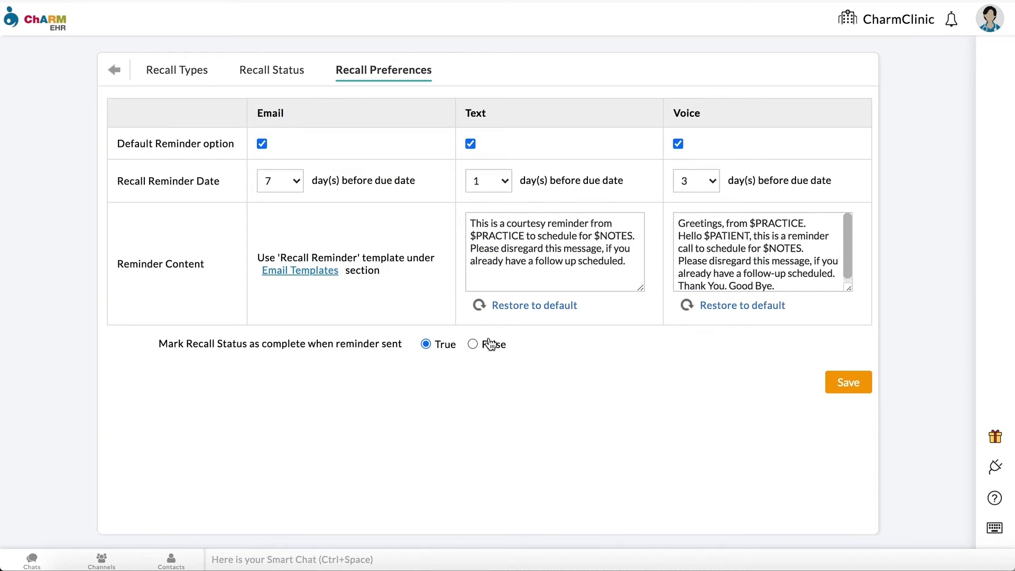
click(474, 343)
click(848, 384)
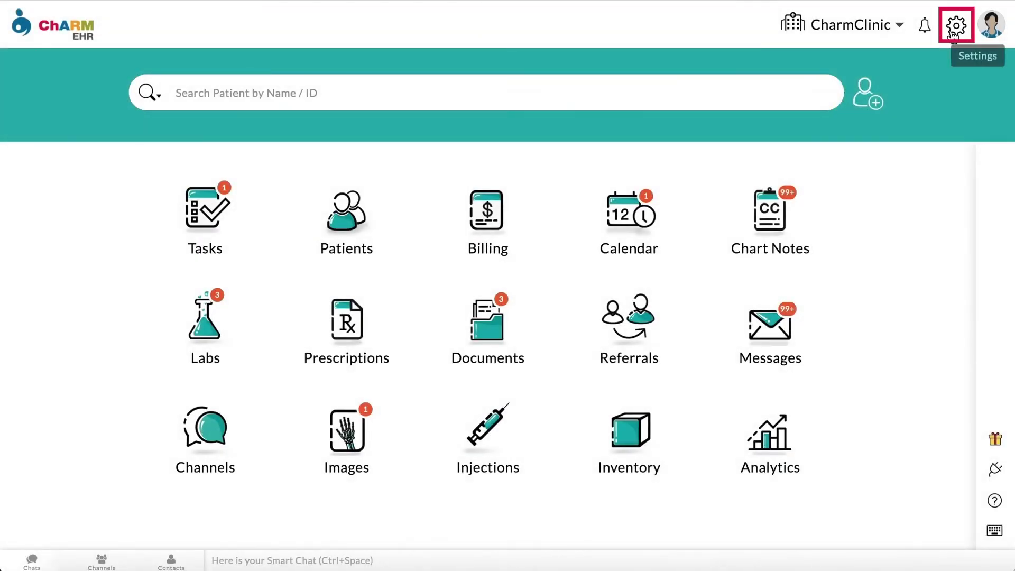
Step: Create a new Follow up template in My Templates named 'Diabetes Follow Up'
click(952, 32)
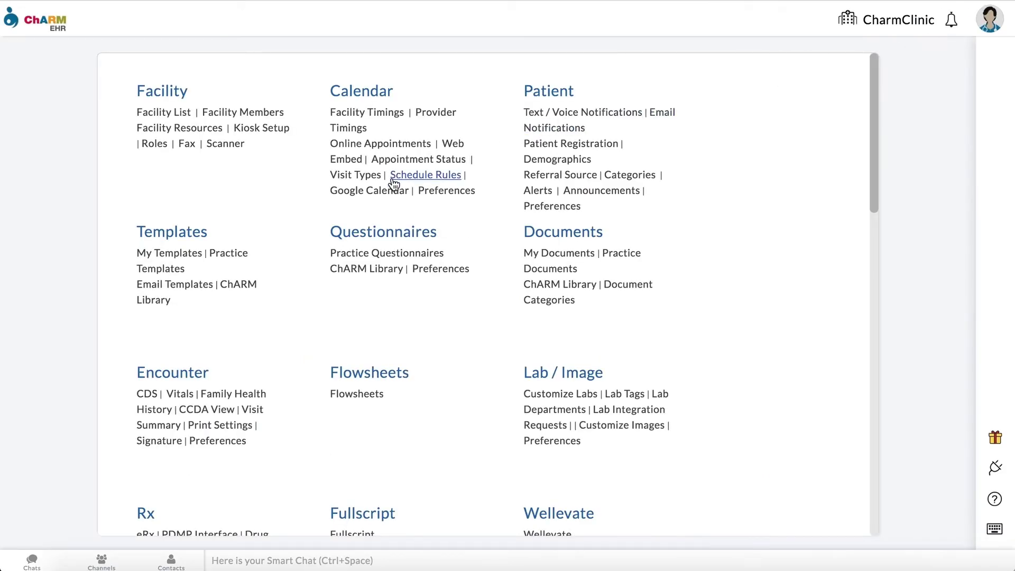
click(187, 256)
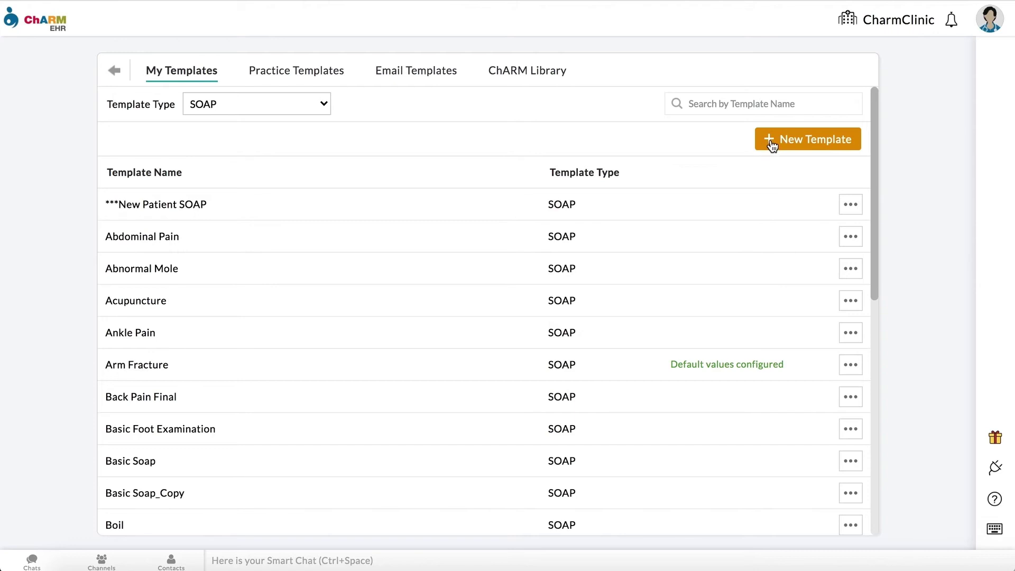
click(772, 141)
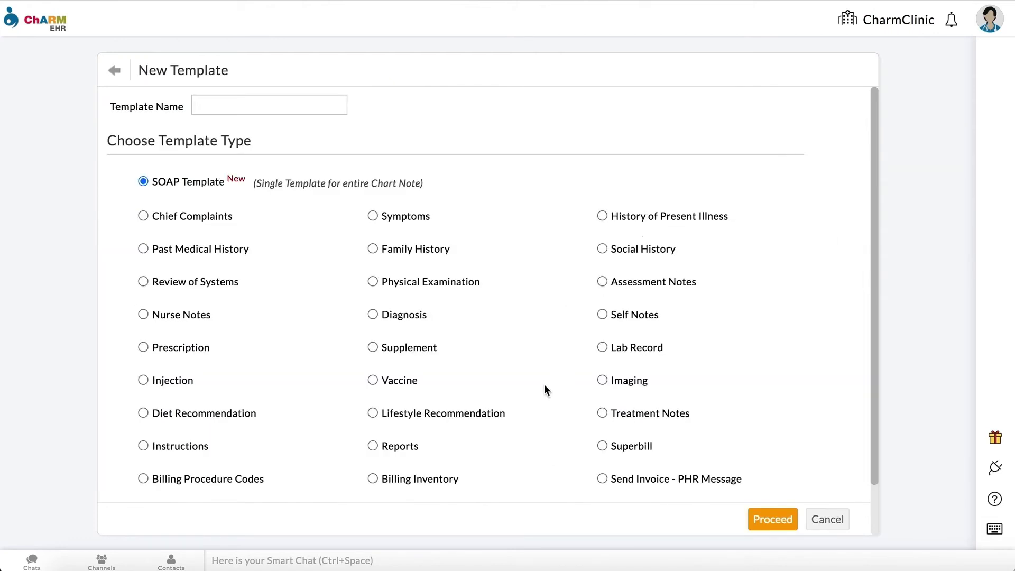
scroll(546, 381, down, 1)
click(376, 459)
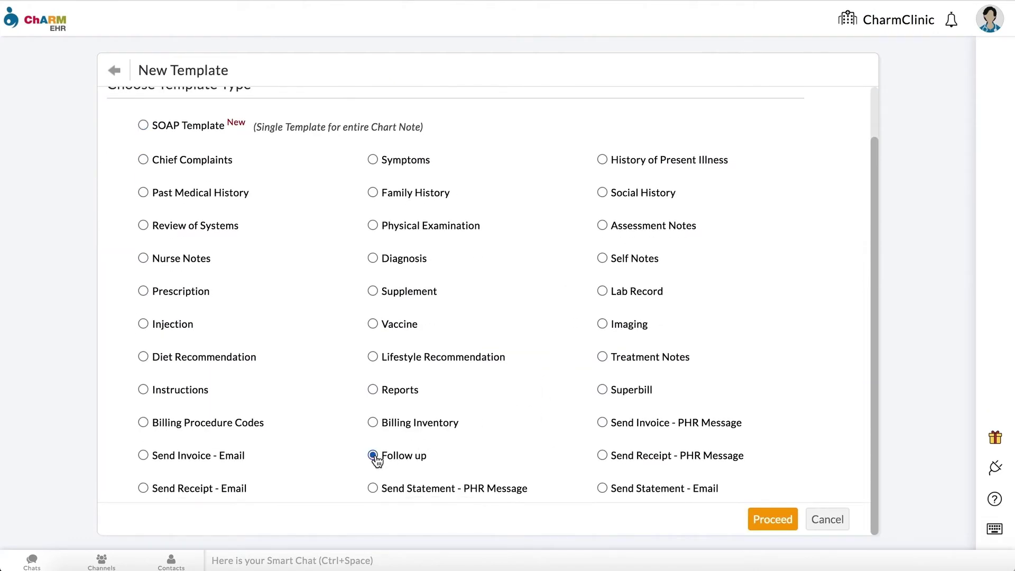
click(773, 518)
text(Diabetes Follow Up)
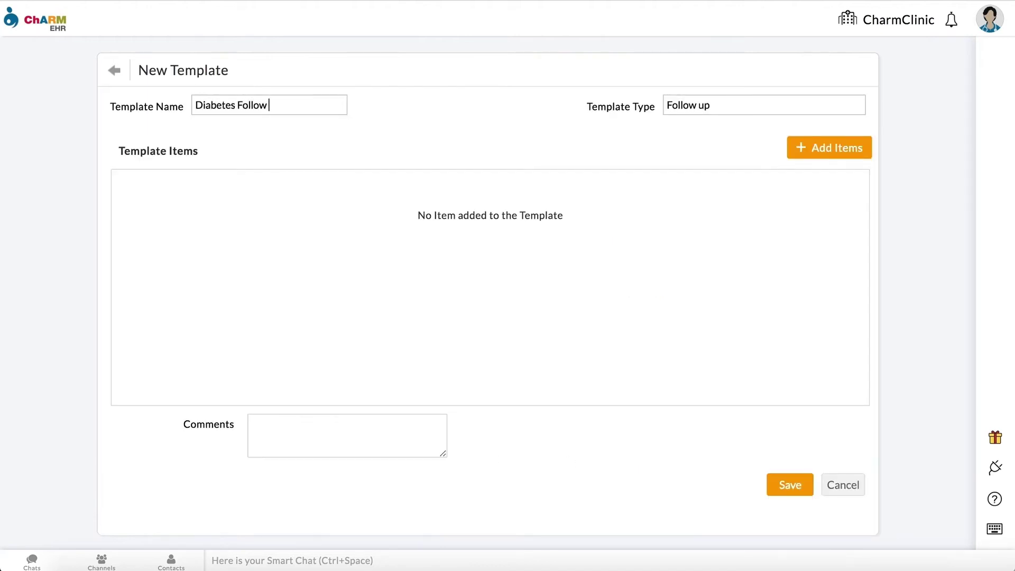
Step: Add a first template item: Lab Tests with the pasted lab review note, in 1 week
click(852, 154)
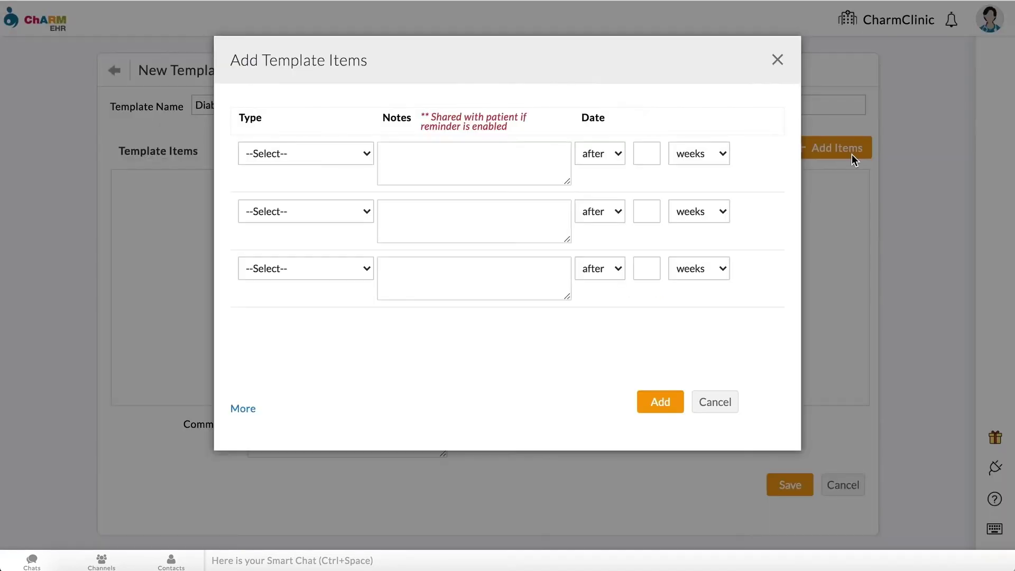
click(367, 155)
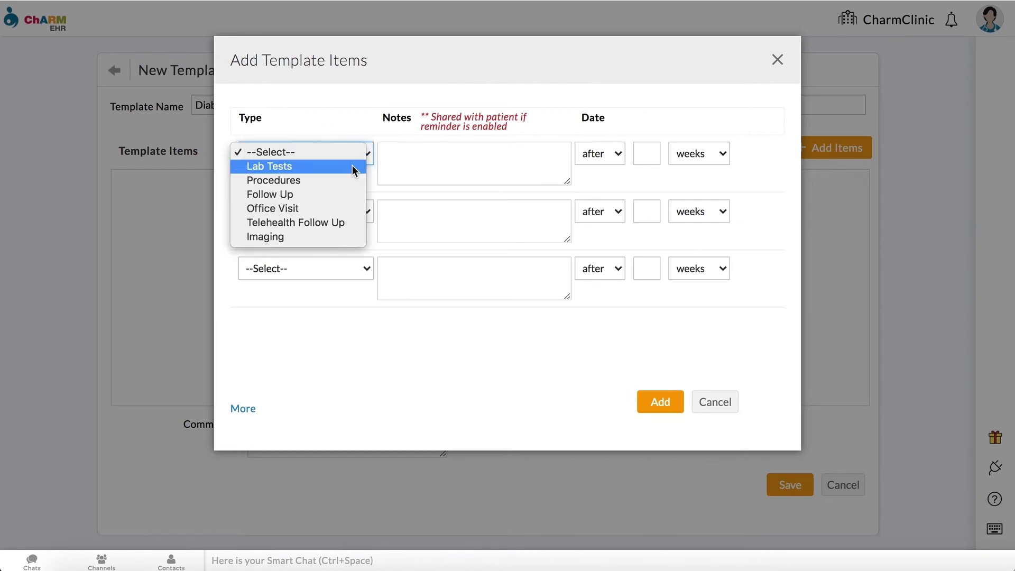
click(353, 166)
click(403, 161)
text(Please schedule appointment with the office coordinator to review your labs.)
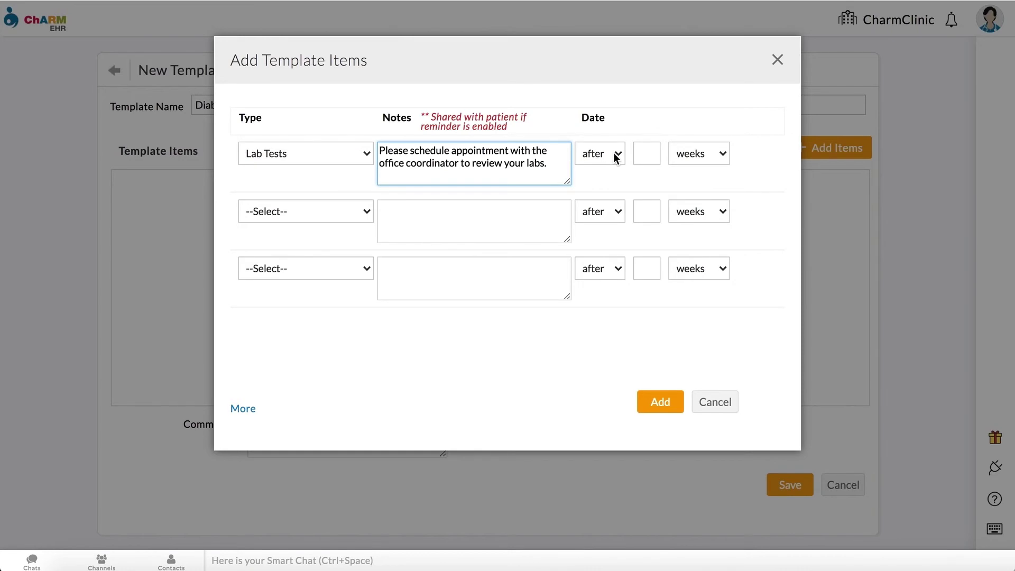
click(616, 153)
click(610, 166)
click(643, 154)
text(1)
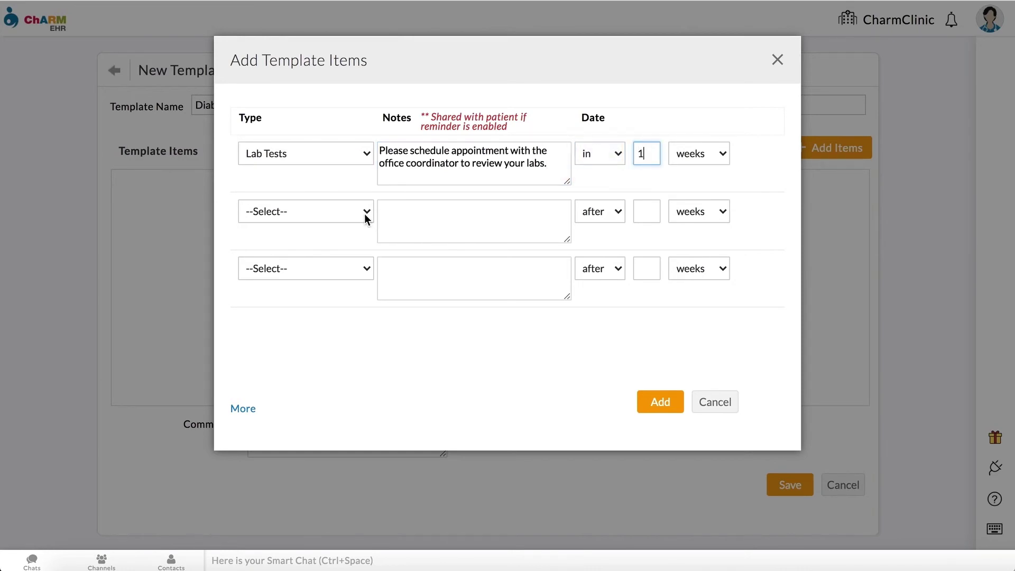
Step: Add a Telehealth Follow Up item with a booking note after 1 week, and save the template
click(365, 214)
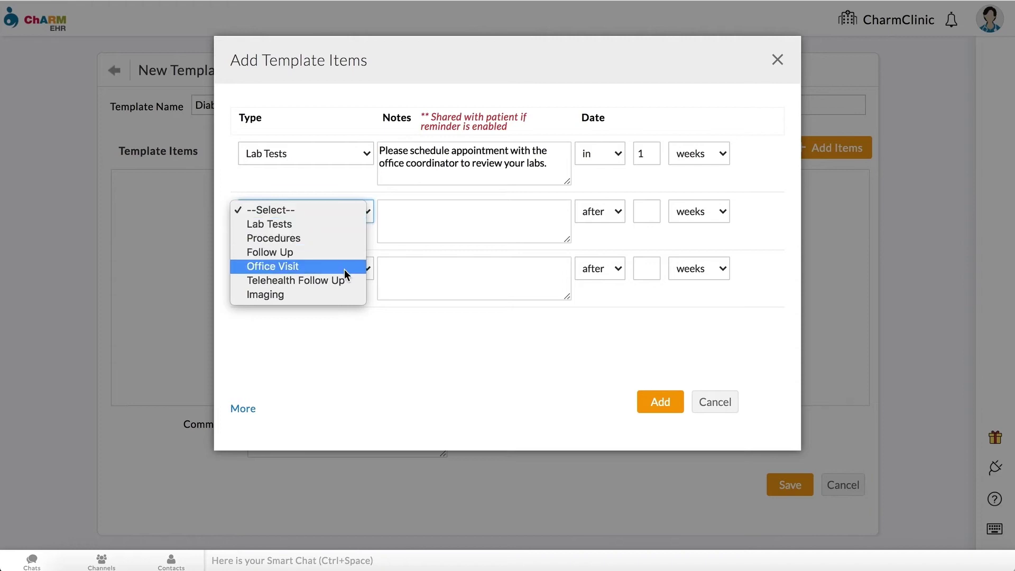
key(Escape)
click(394, 225)
text(Boo)
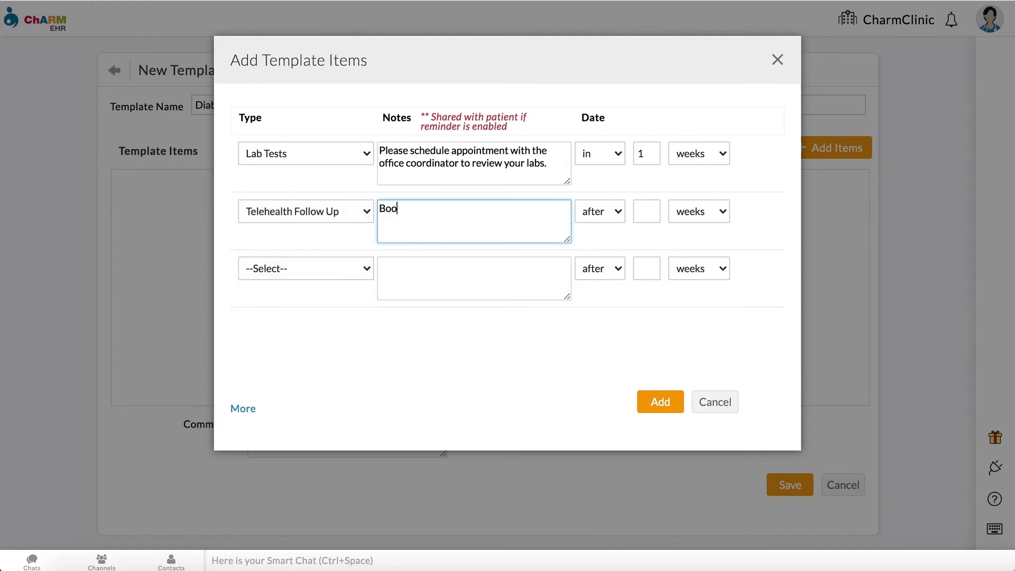
text(k follow up appointment wi)
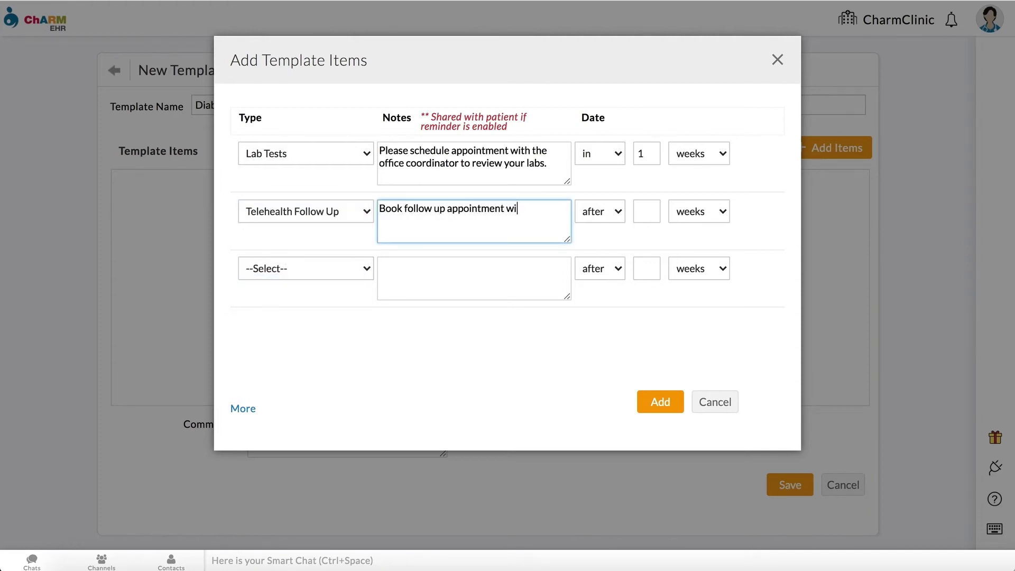
click(646, 212)
text(1)
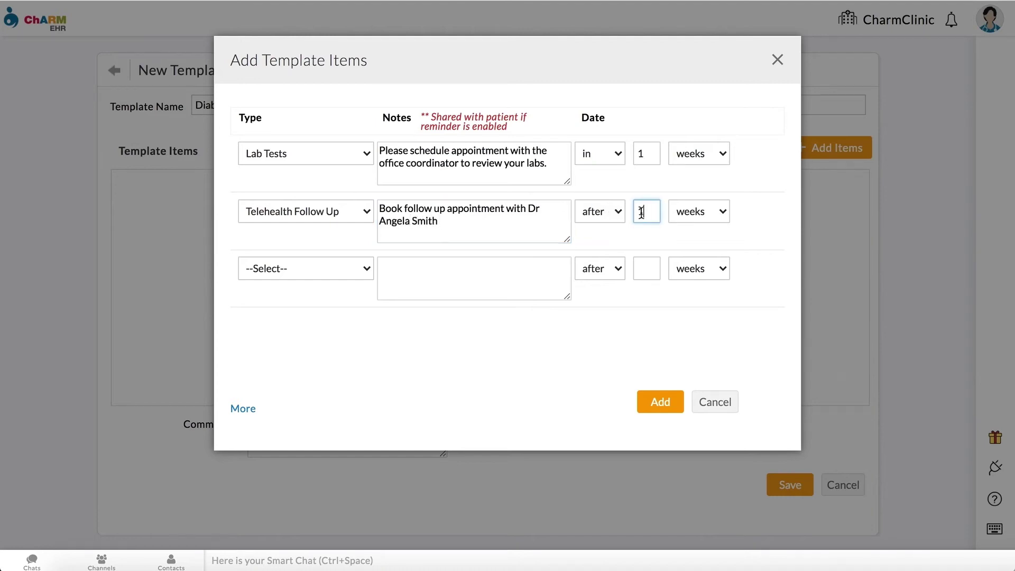
click(659, 402)
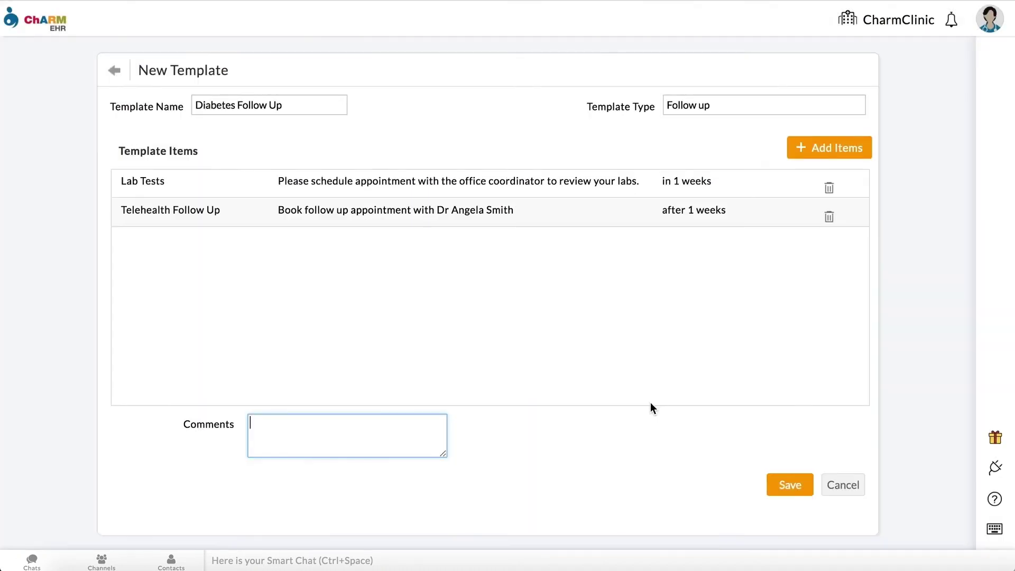
click(788, 487)
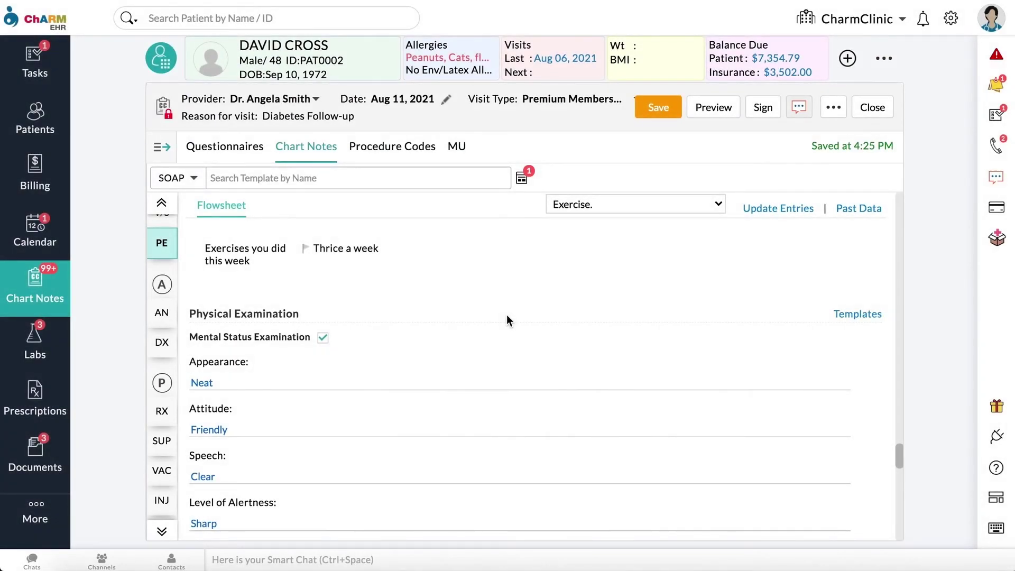
Step: Add the template's Lab Tests follow-up due after 2 weeks, with a 1-day text reminder
scroll(506, 317, down, 8)
scroll(507, 319, down, 2)
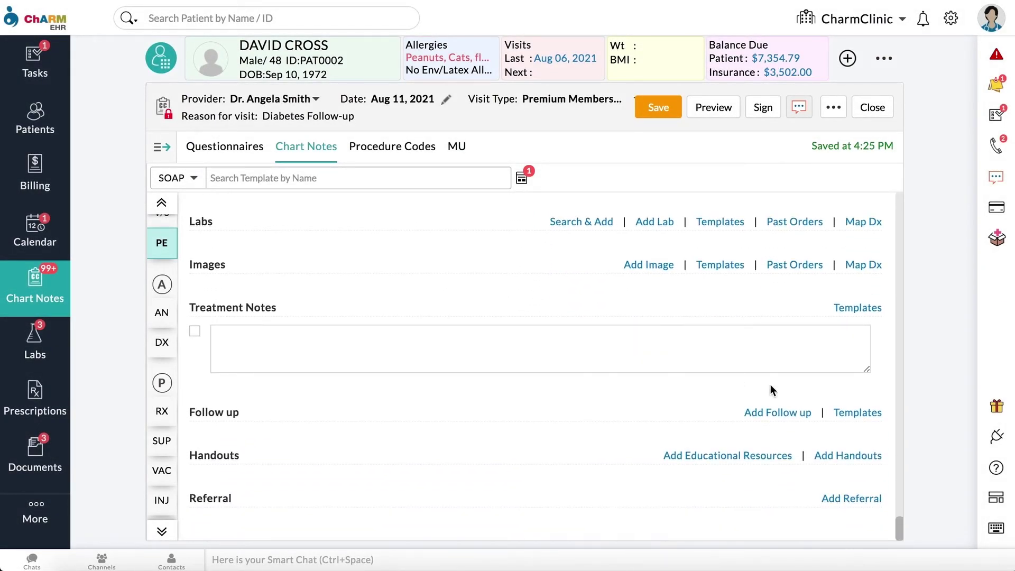
click(846, 413)
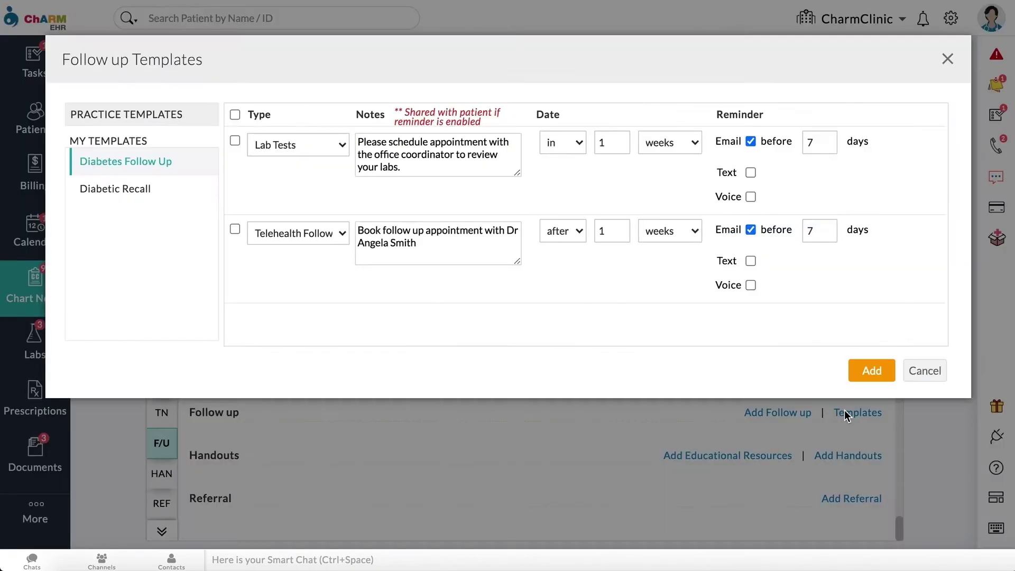
click(235, 141)
click(579, 144)
click(580, 132)
click(613, 144)
click(750, 173)
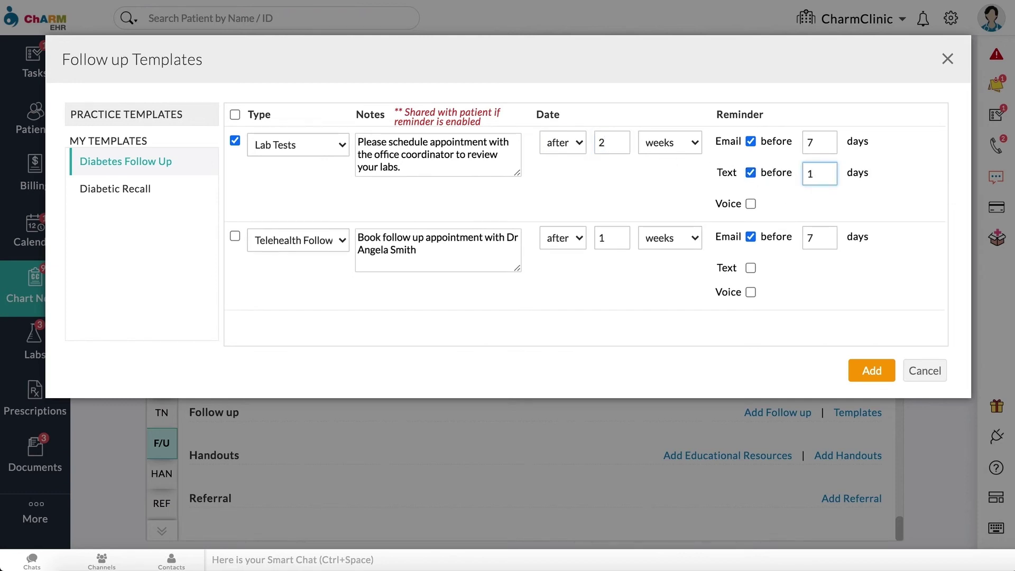
click(873, 373)
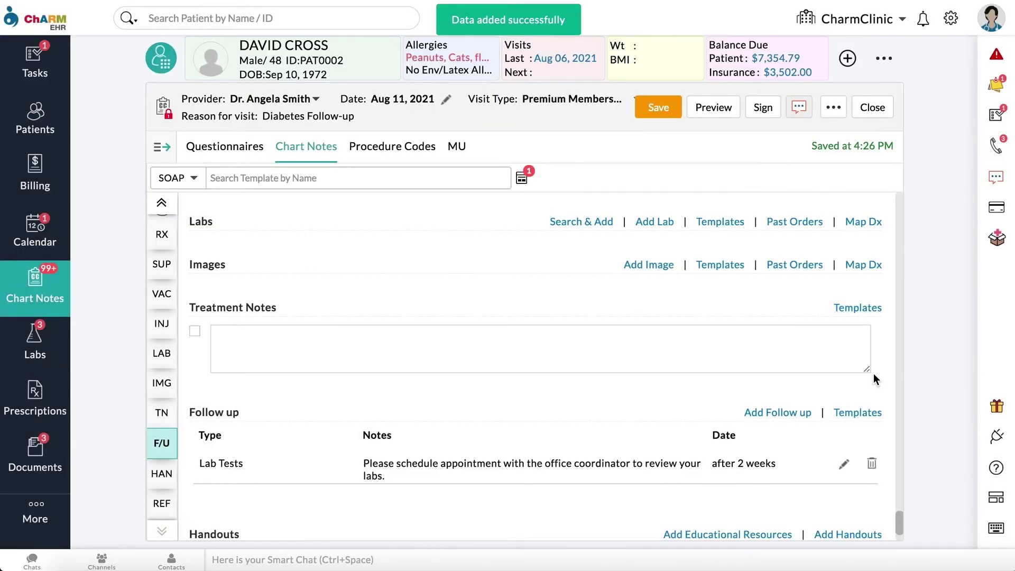
Step: Enter a Telehealth Follow Up with an appointment note, due in 3 weeks
click(798, 416)
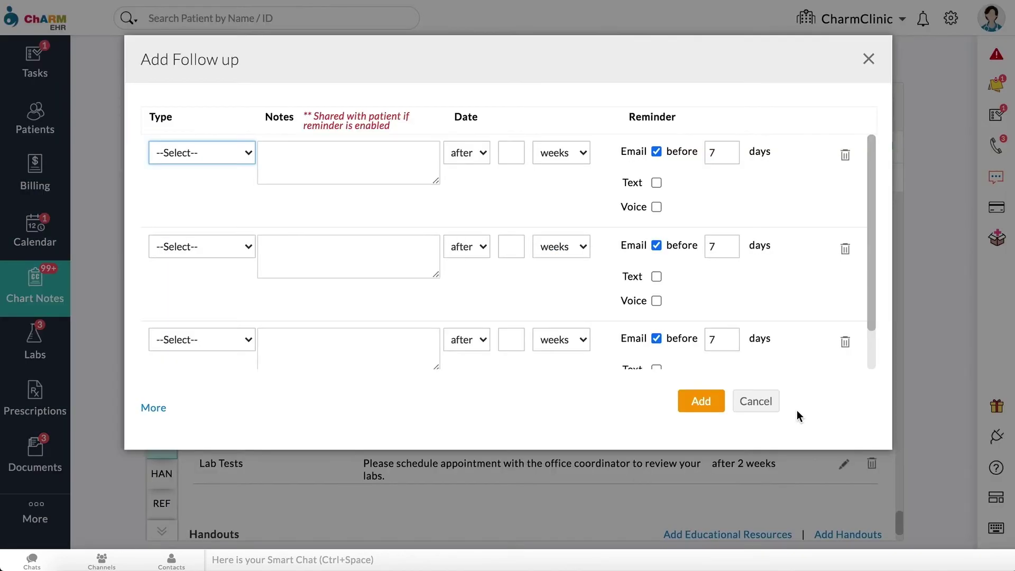
click(249, 153)
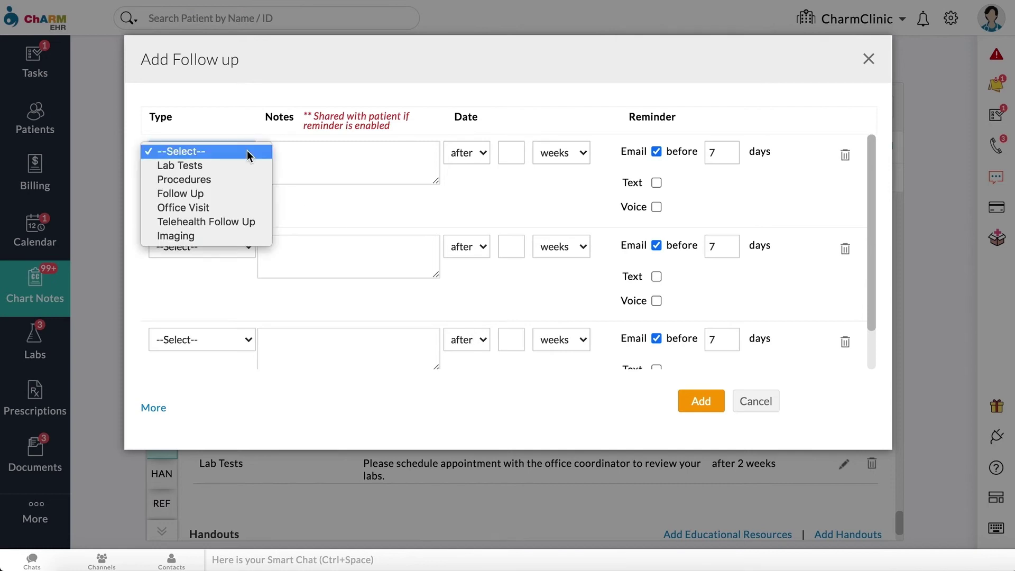
click(240, 221)
key(Tab)
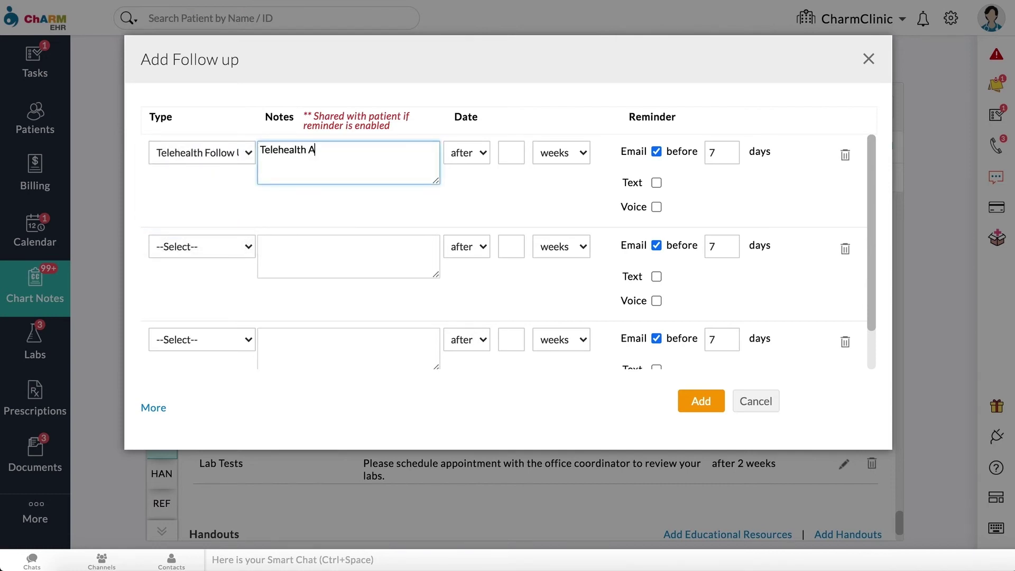
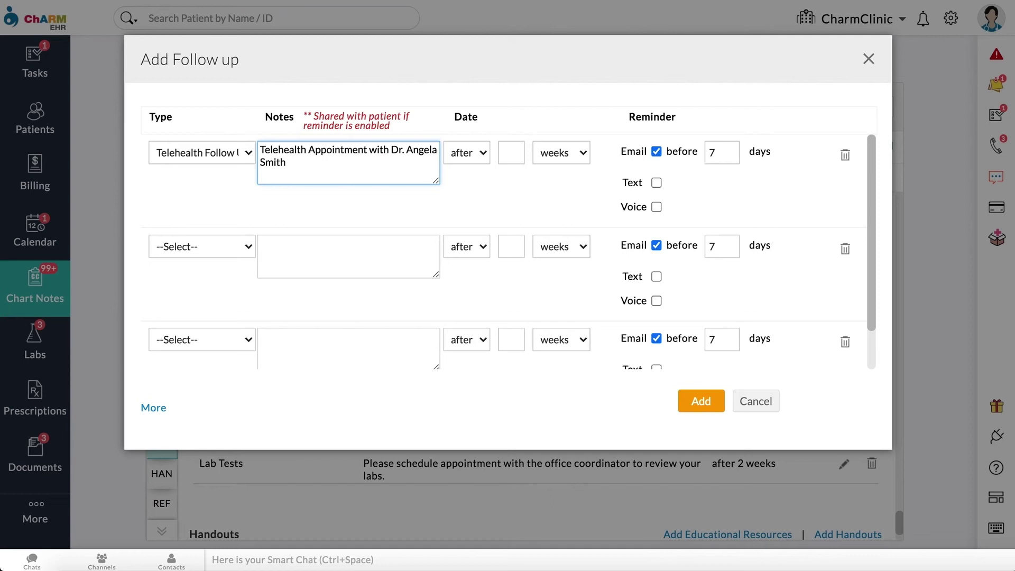
click(514, 152)
text(3)
click(600, 193)
Step: Set text reminders 2 days and voice reminders 1 day before, and save the follow-up
click(656, 182)
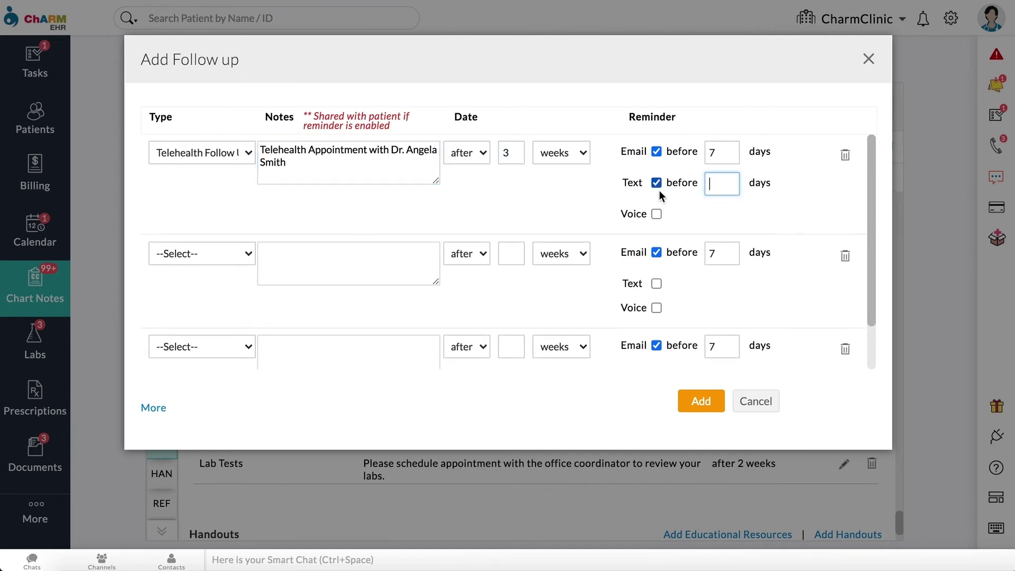
click(656, 212)
click(728, 186)
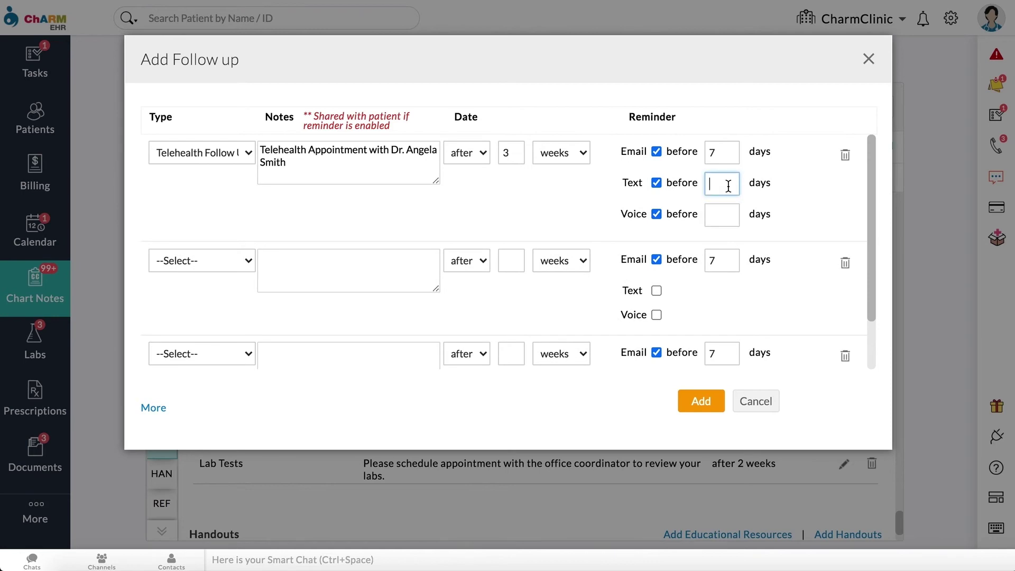
text(2)
click(720, 216)
text(1)
click(795, 219)
click(715, 401)
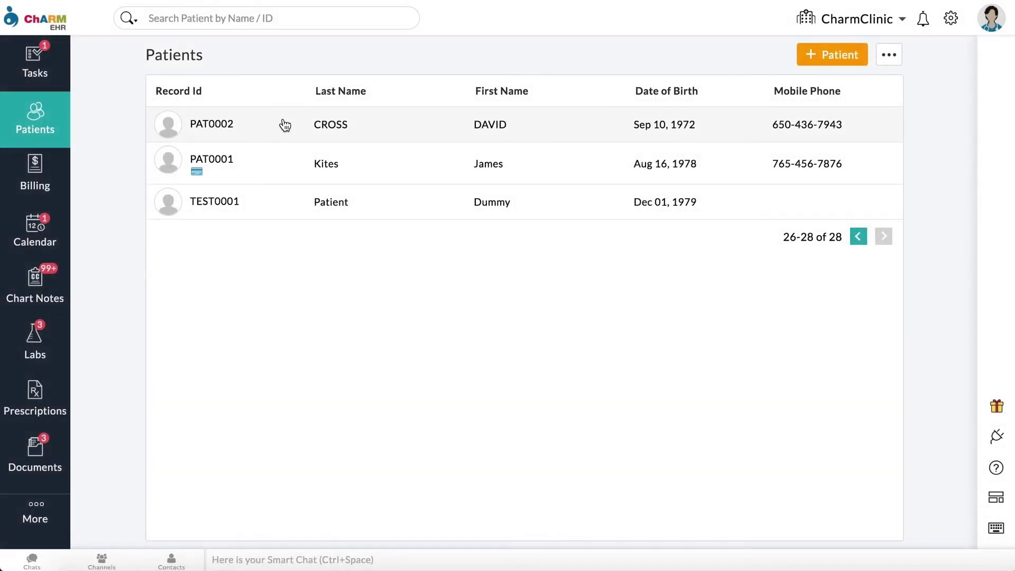
Step: In the patient's chart Recalls, filter Status to All and begin a new recall
click(285, 126)
scroll(254, 190, down, 5)
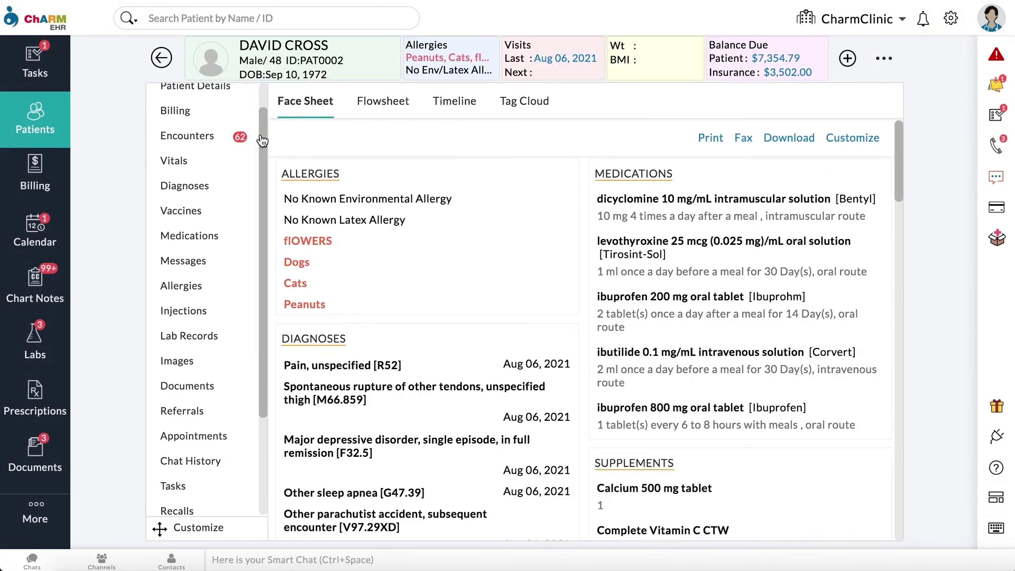
click(243, 377)
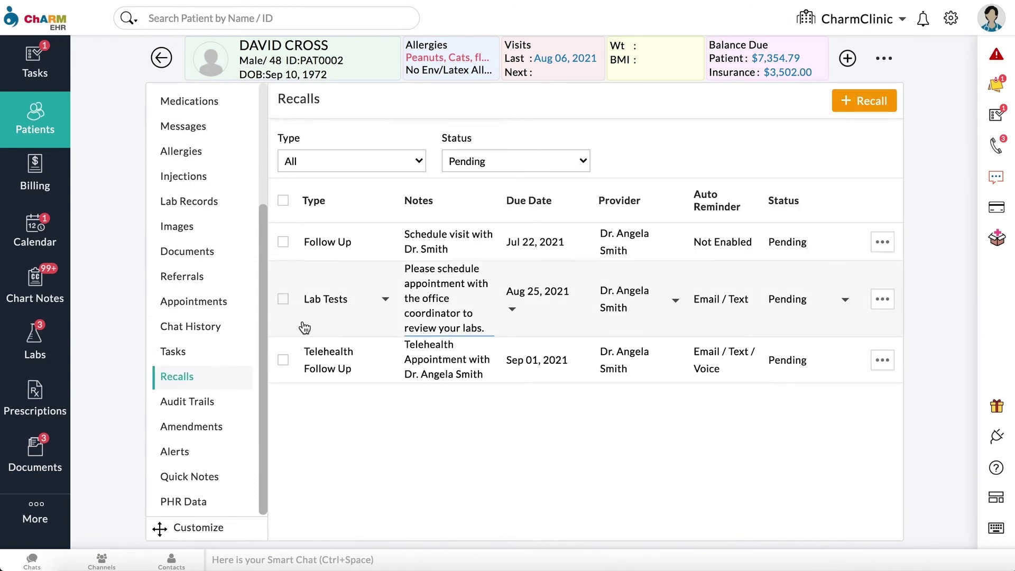
click(582, 159)
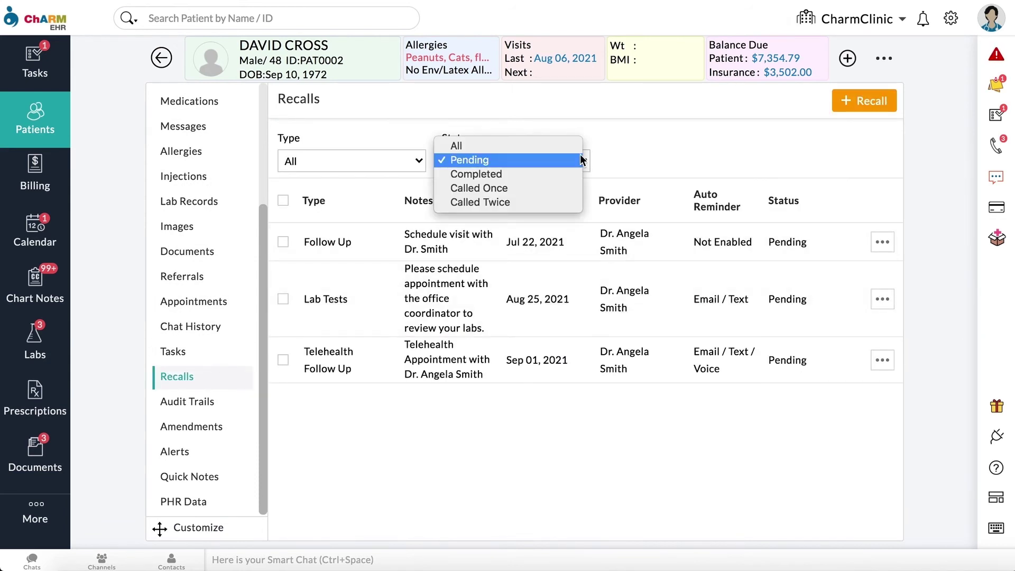
key(Escape)
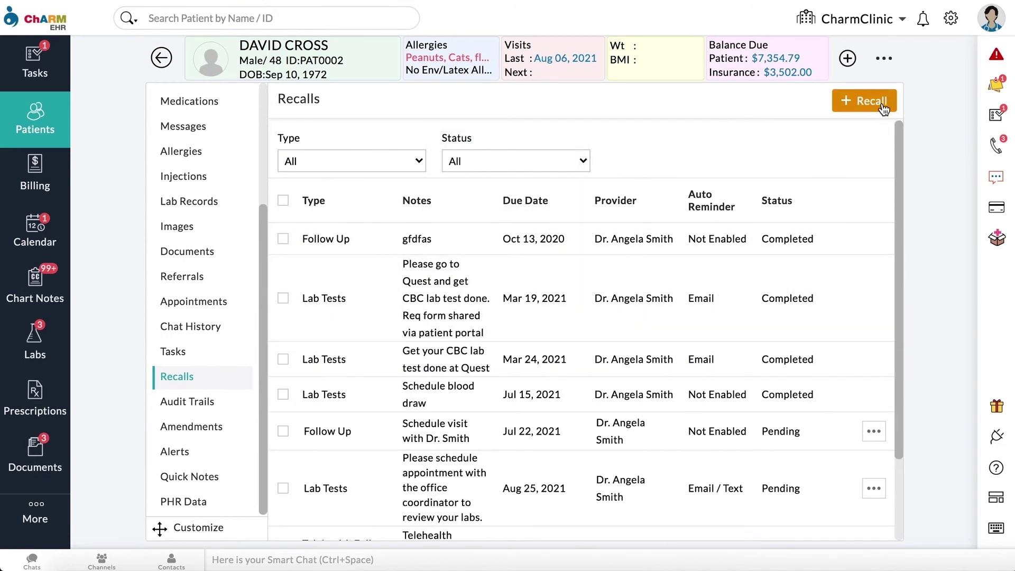
click(882, 101)
Step: Add an Office Visit recall due in 3 weeks with a 'Book appointment' note and a 1-day text reminder
click(671, 118)
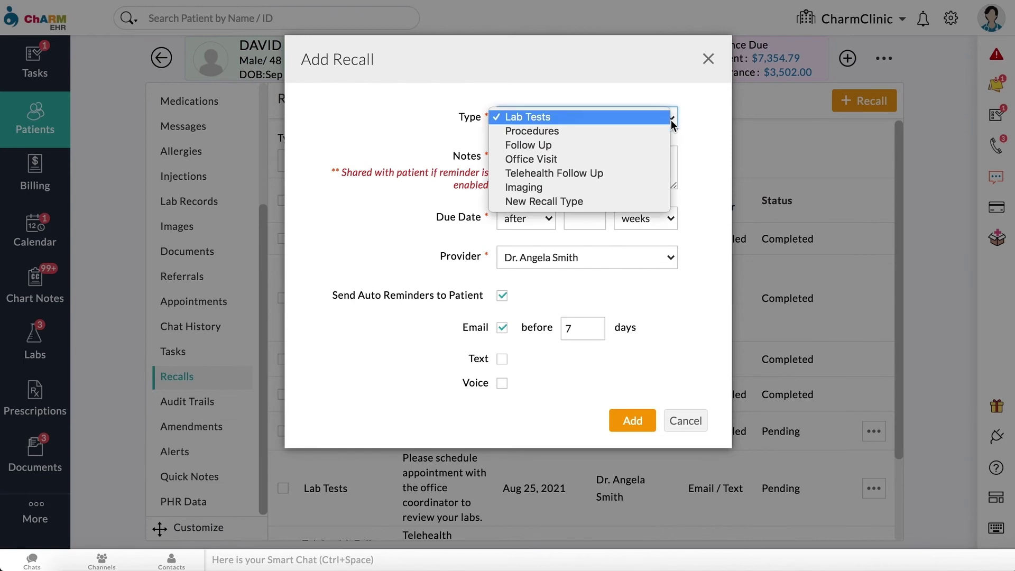
click(643, 160)
key(Tab)
text(B)
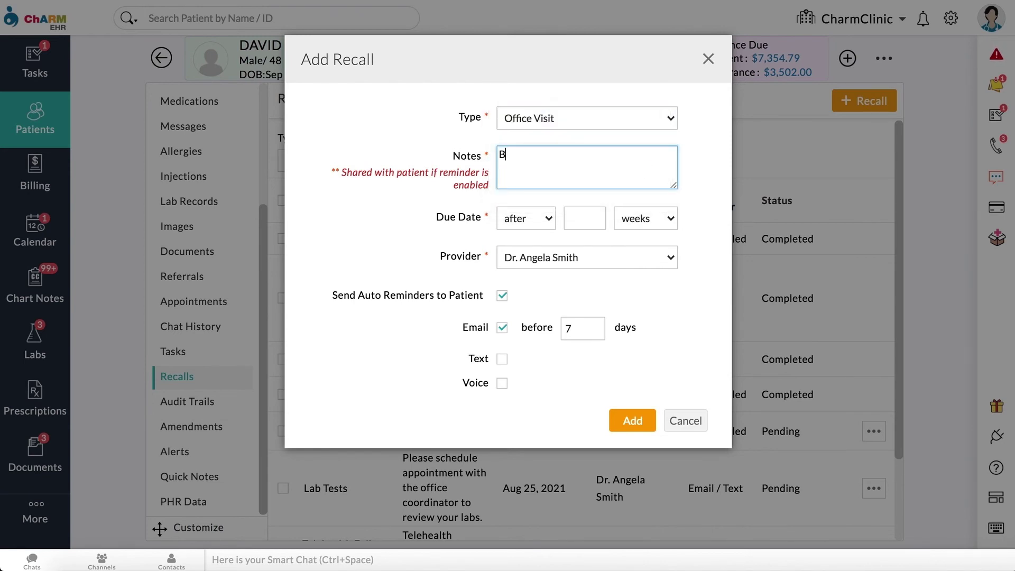
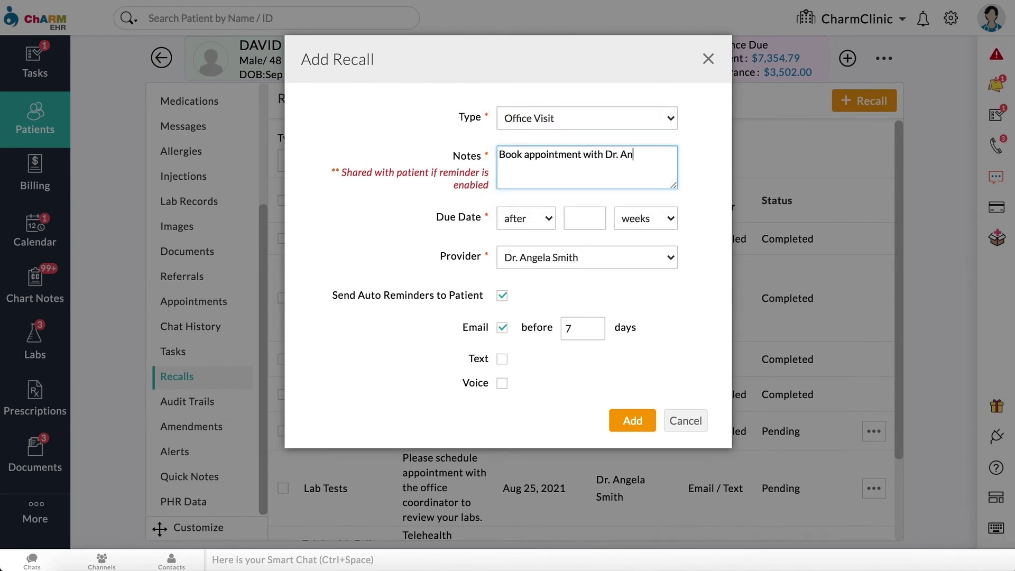
click(604, 219)
text(3)
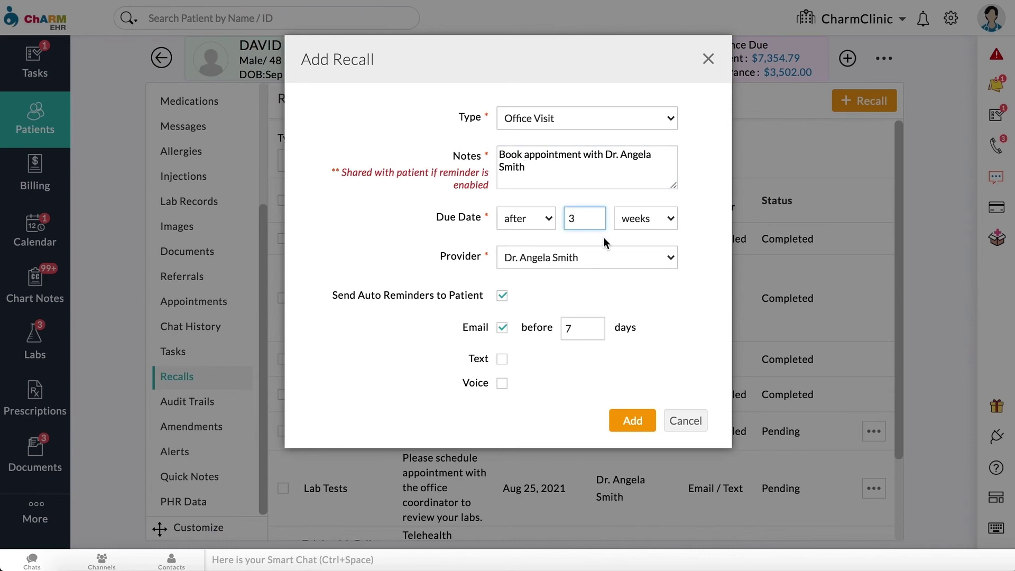
click(502, 360)
text(1)
click(638, 430)
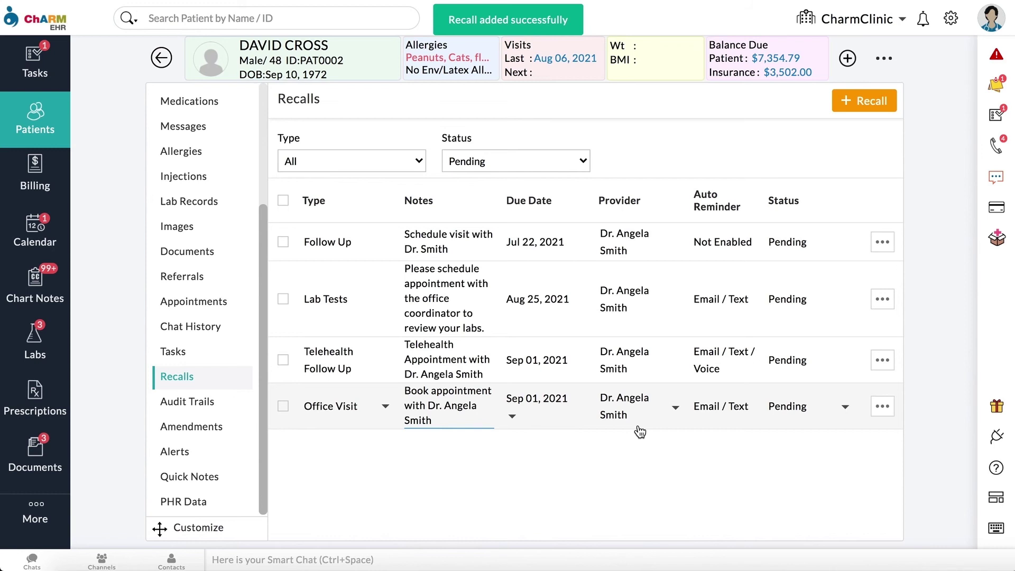
Step: Set the Office Visit recall's status to Called Once, then open the Telehealth Follow Up recall's actions
click(845, 408)
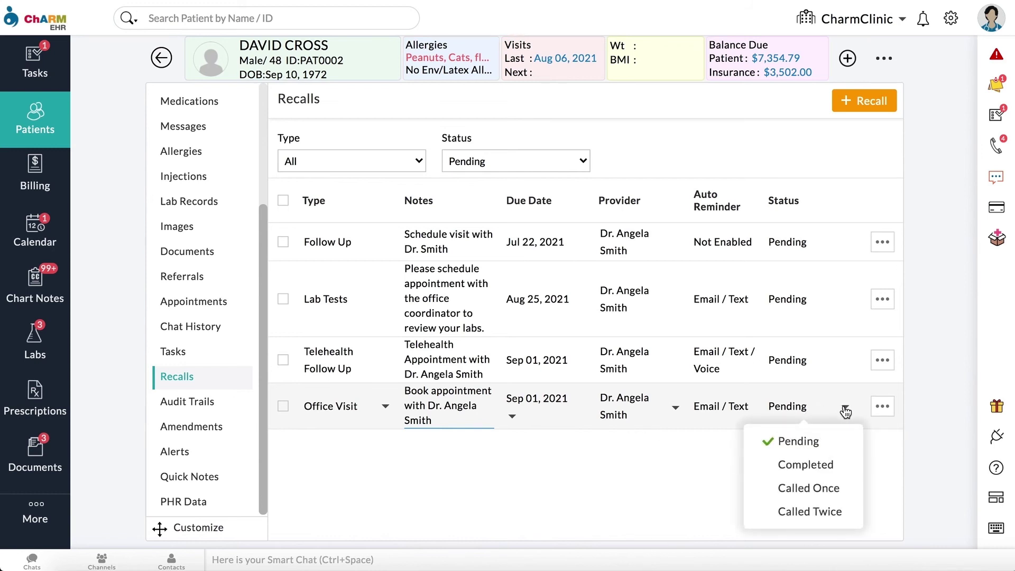
click(845, 490)
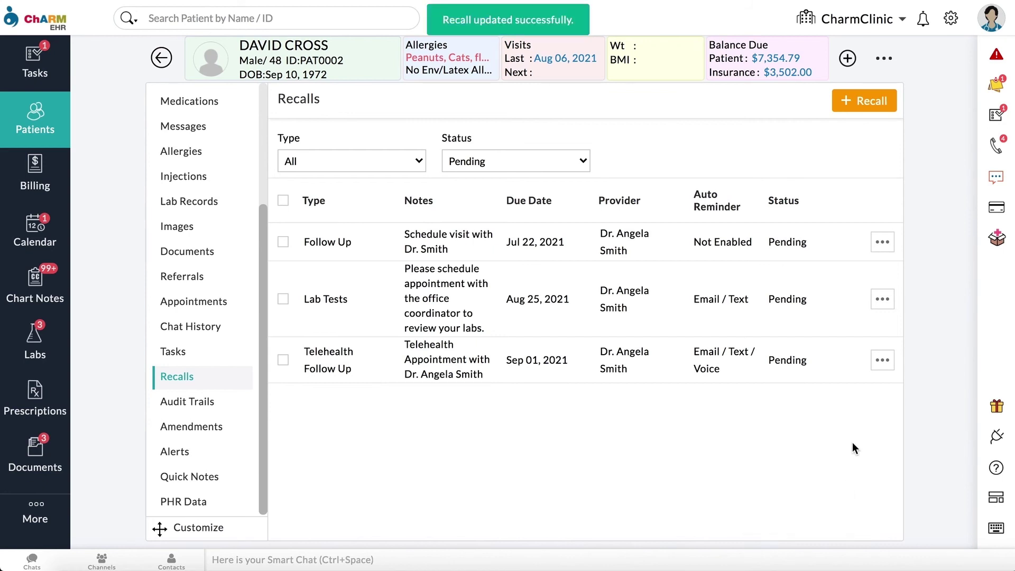
click(881, 362)
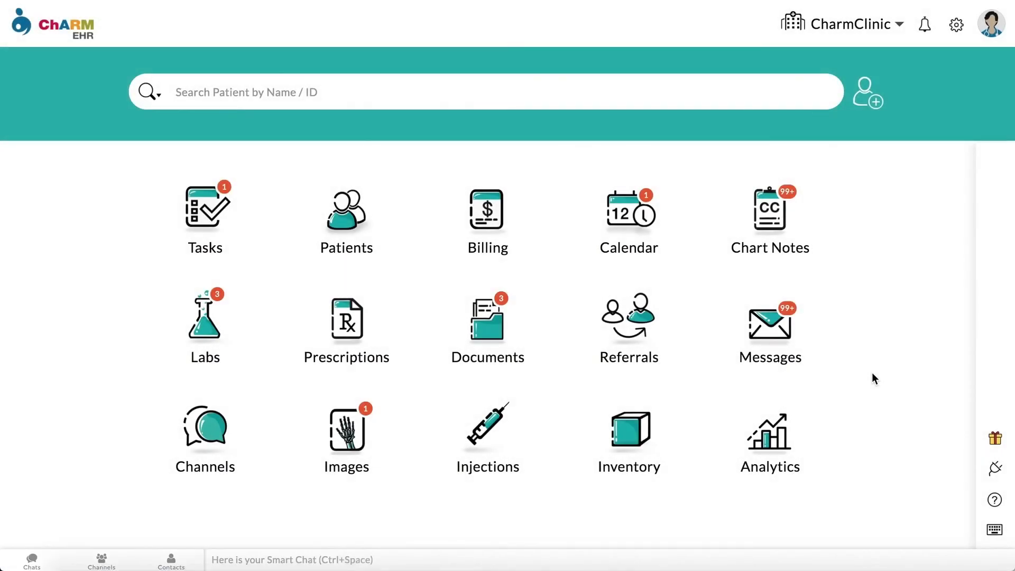
Step: Generate the Recall Report from Analytics Custom Reports, filtered to Pending recall status
click(784, 440)
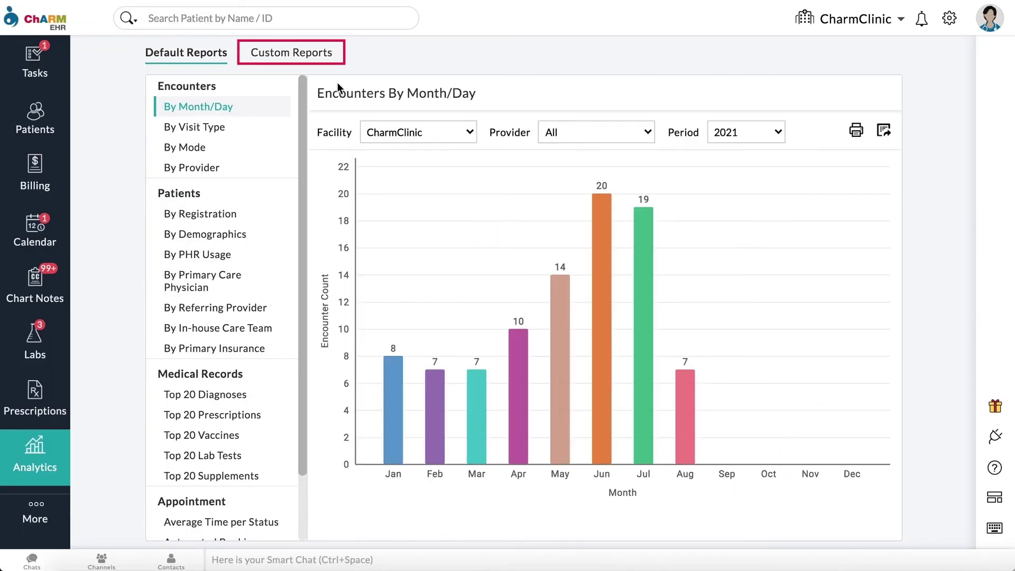
click(309, 62)
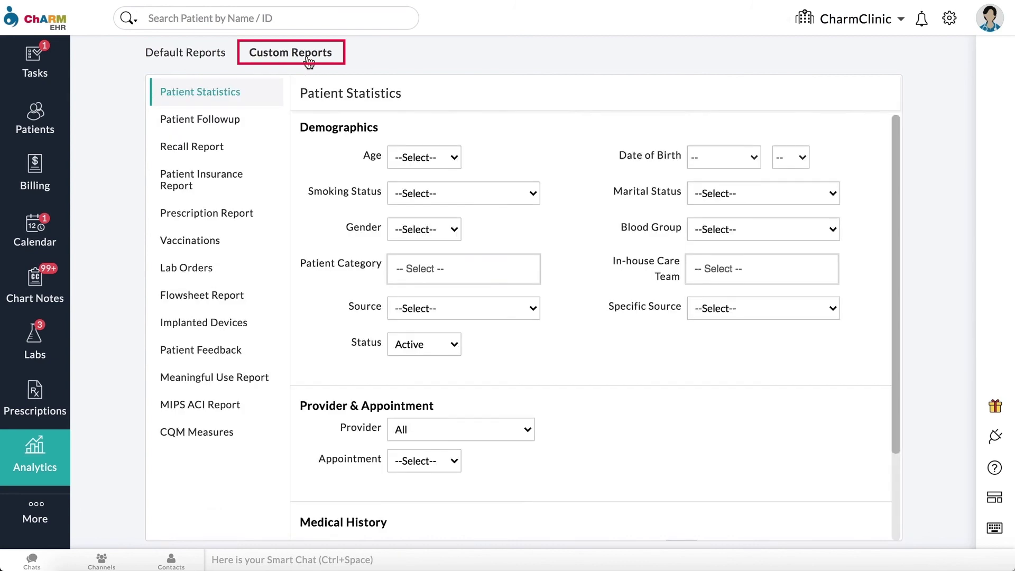
click(224, 147)
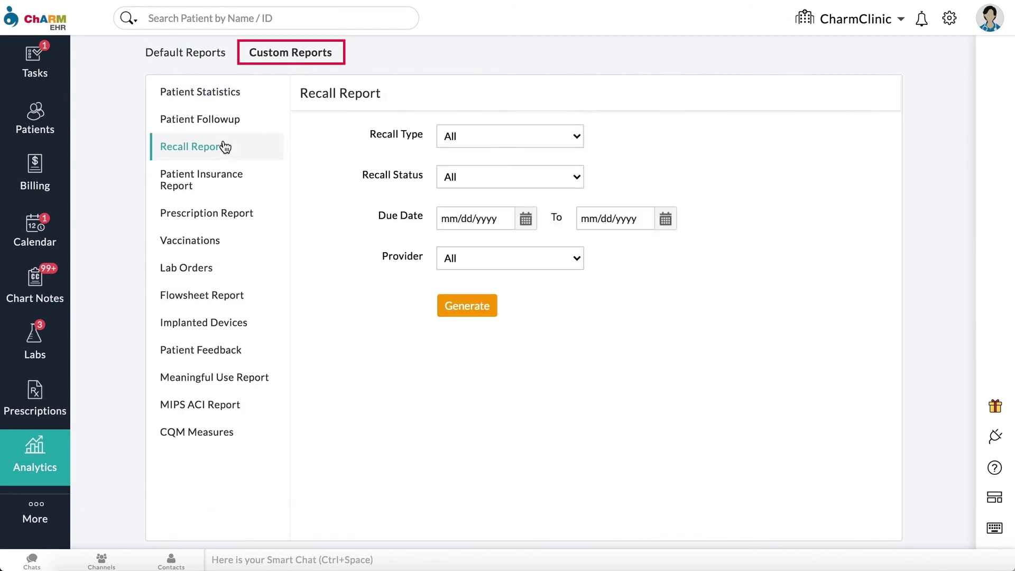
click(578, 176)
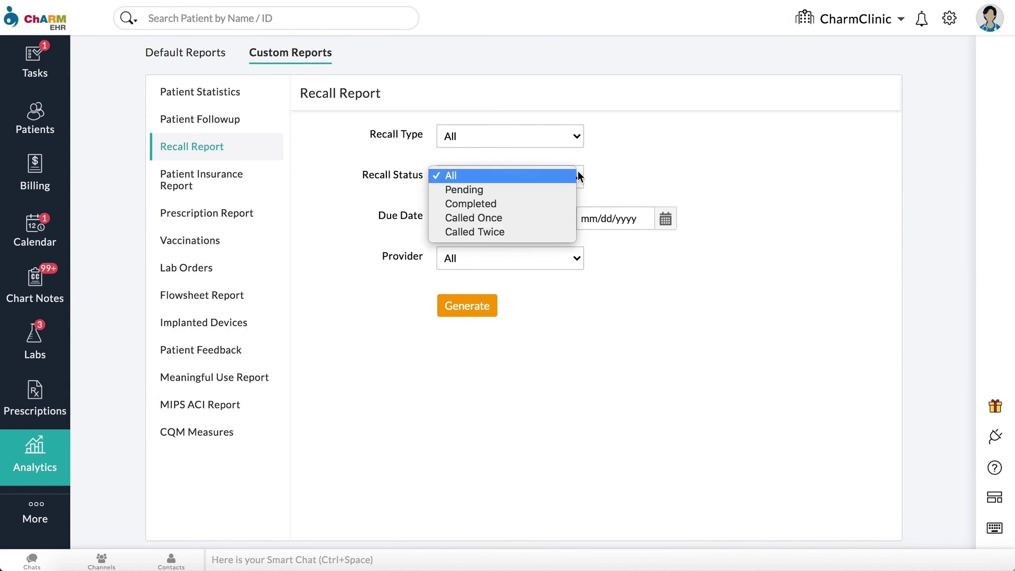
click(559, 189)
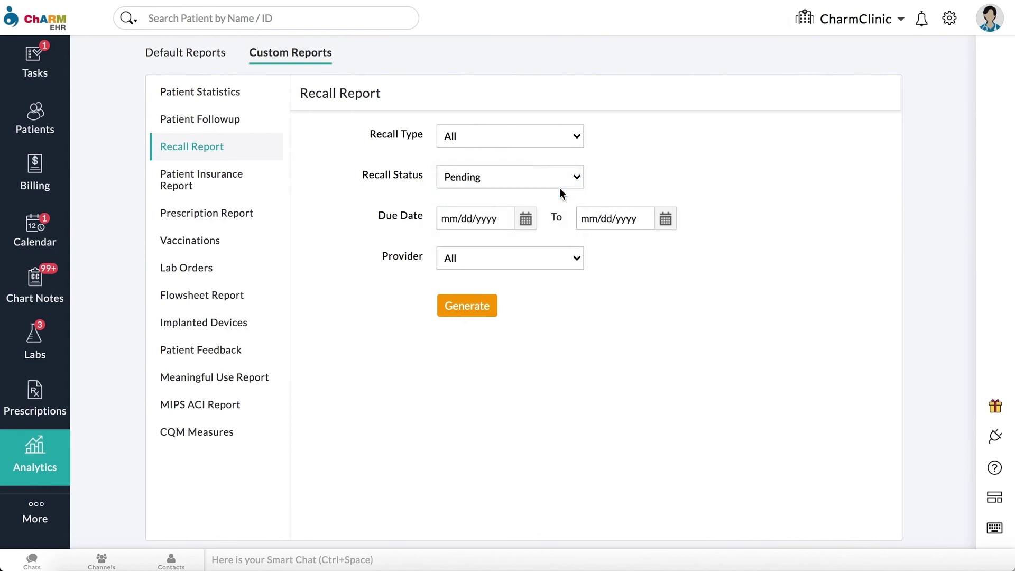
click(477, 305)
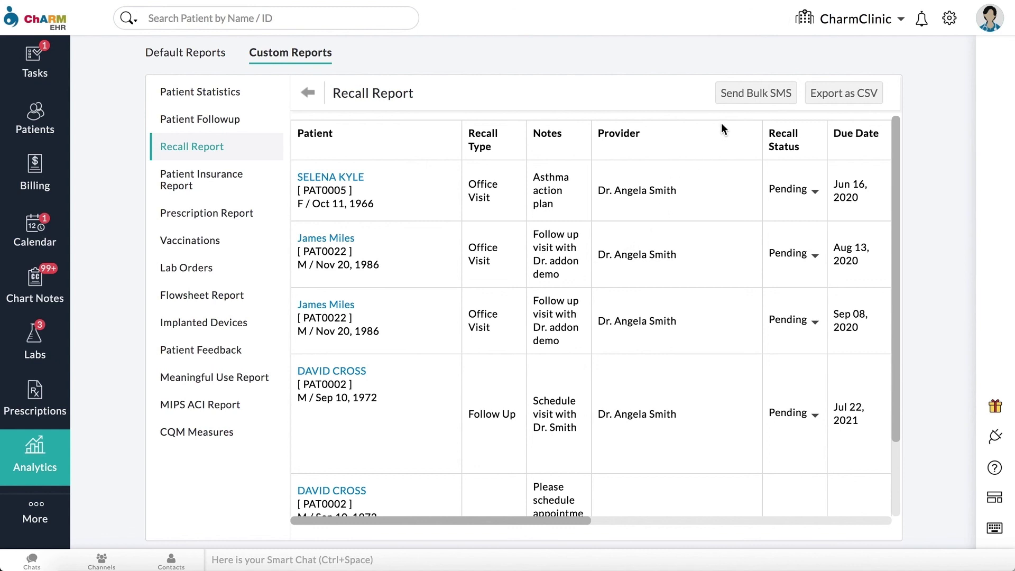
Step: Send an immediate bulk SMS asking listed patients to book an appointment, then export RecallReport.csv
click(738, 98)
text(P)
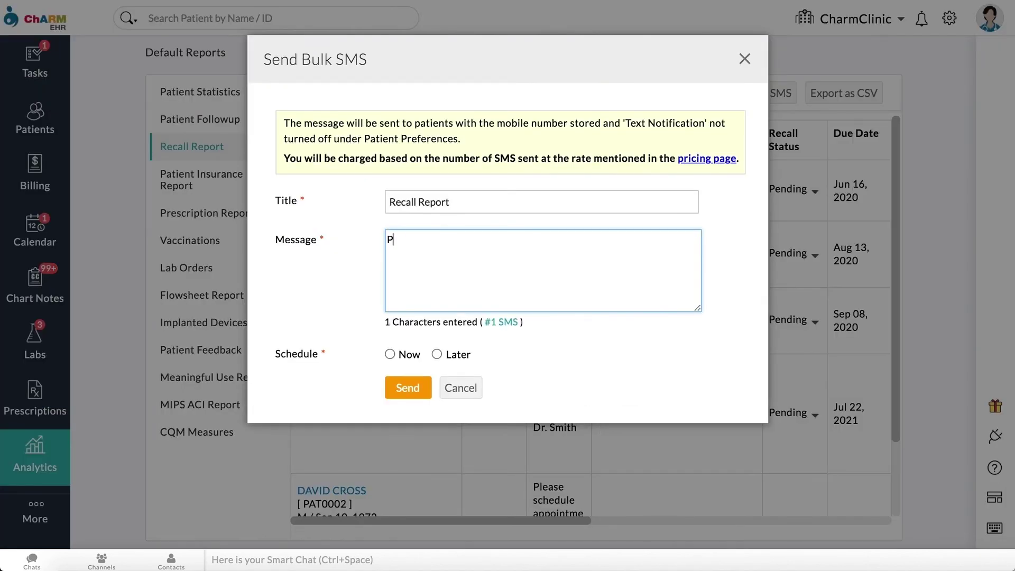
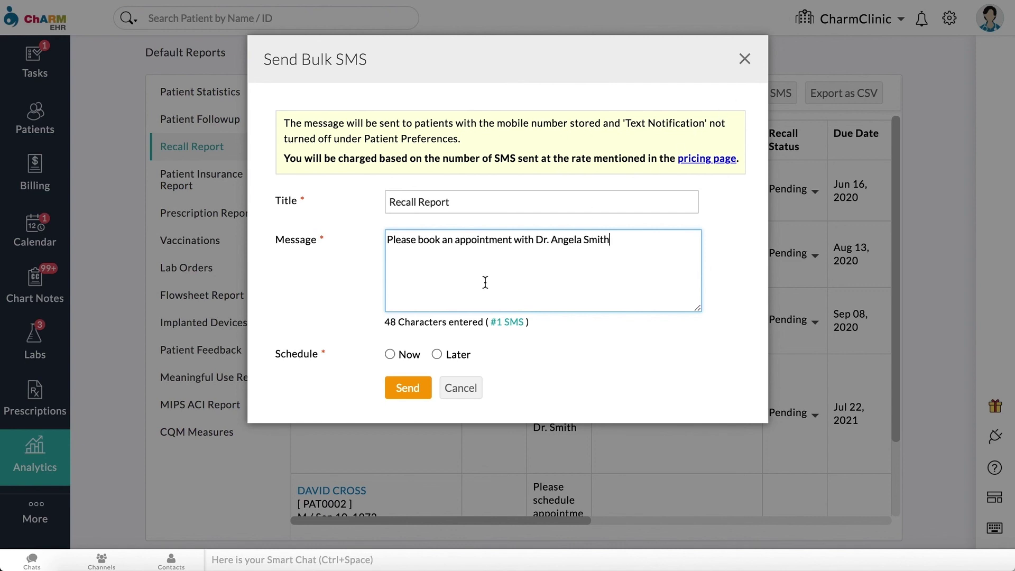
click(390, 353)
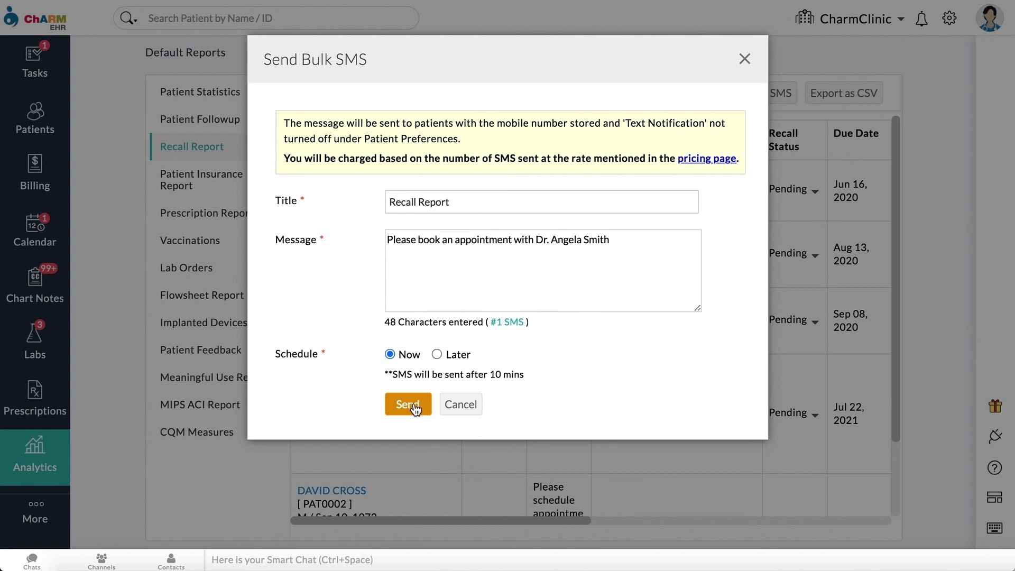
click(458, 405)
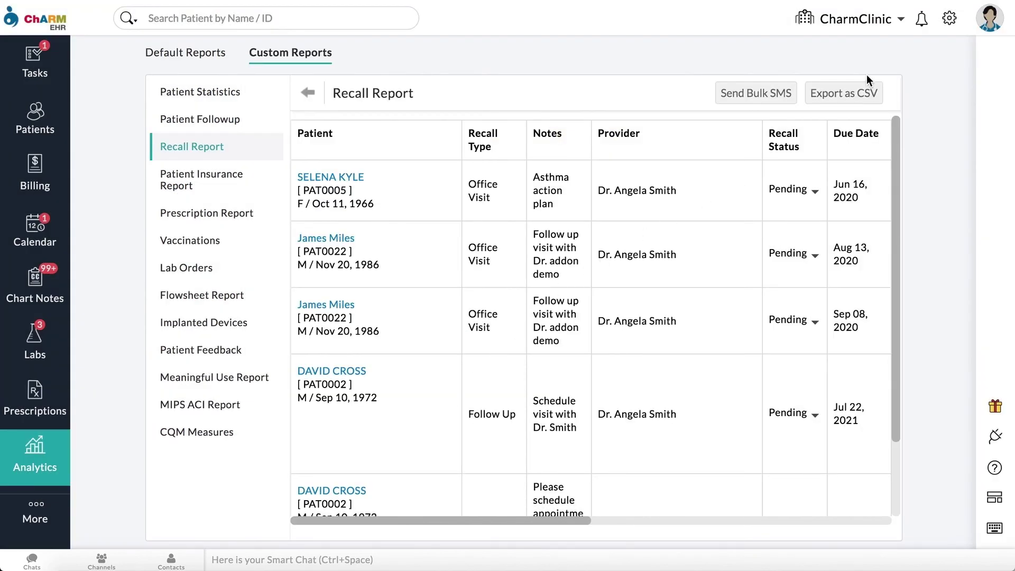
click(868, 93)
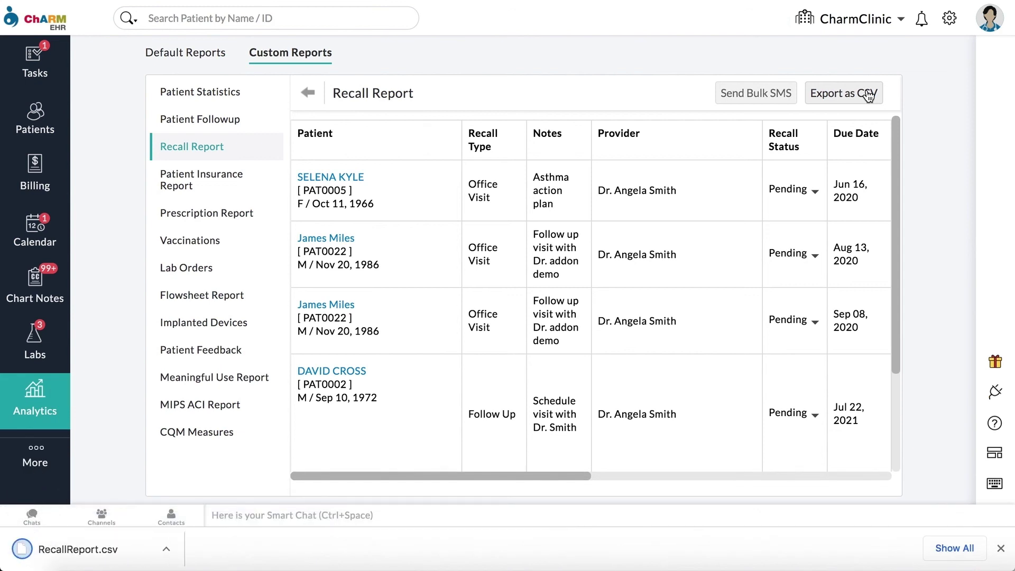